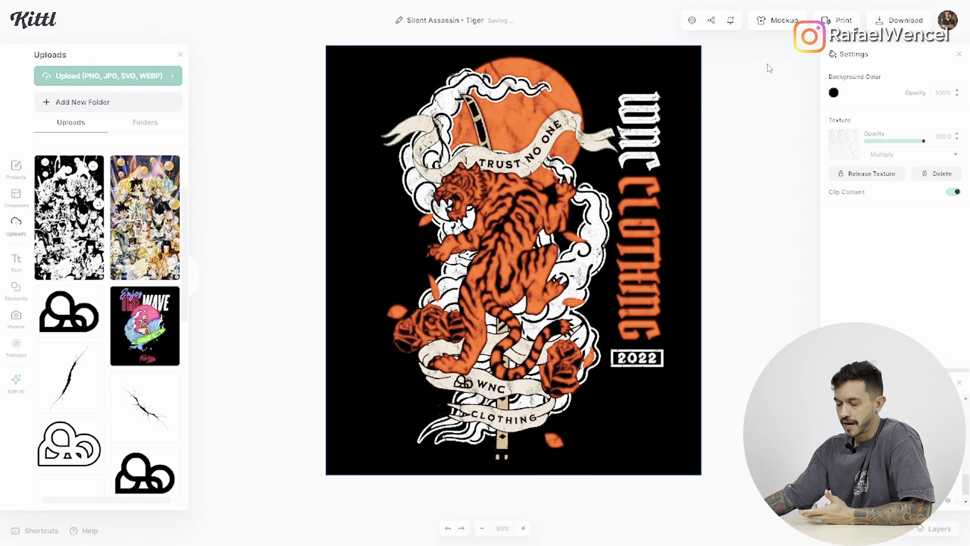
- List all Apparel Flatlays mockups and apply the design to the back-view T-shirt mockup
scroll(49, 401, down, 4)
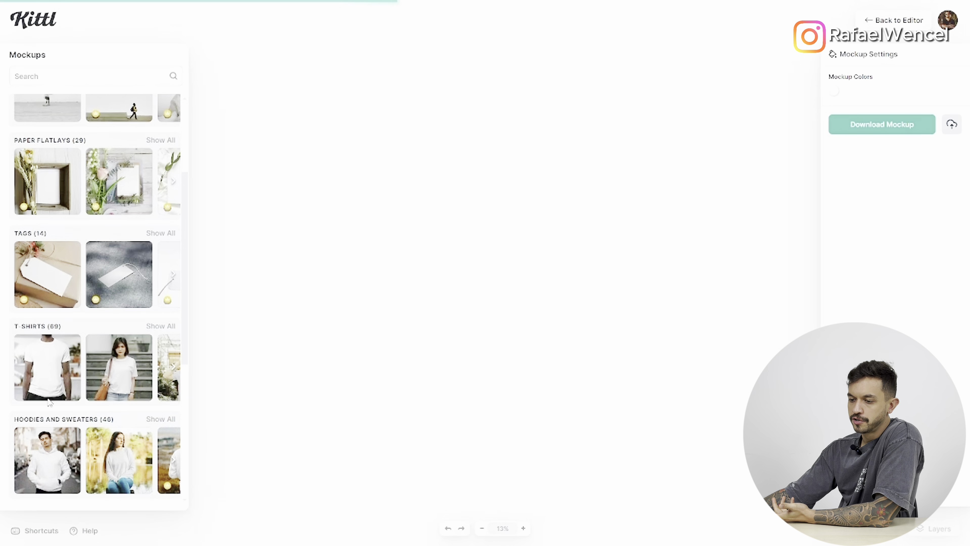
scroll(49, 402, down, 5)
scroll(110, 189, up, 1)
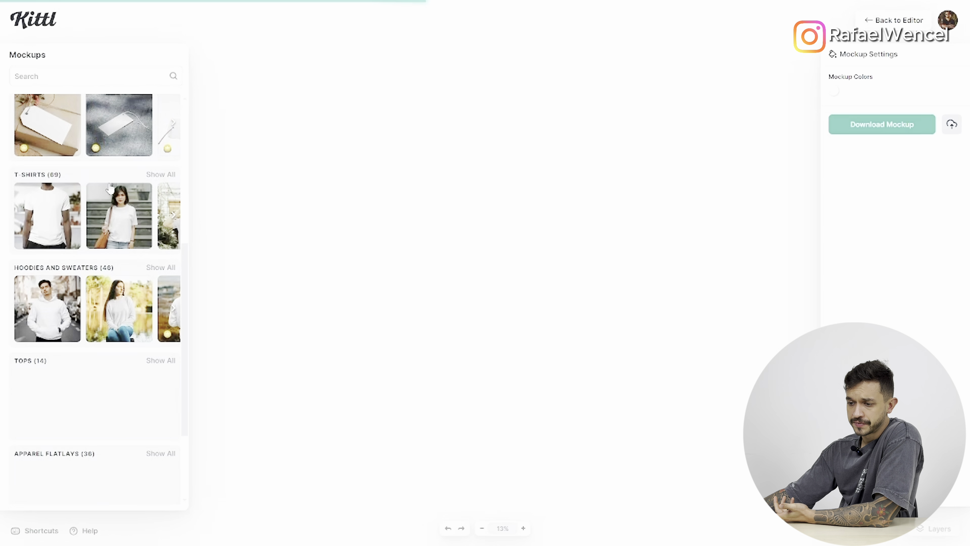
scroll(115, 193, down, 5)
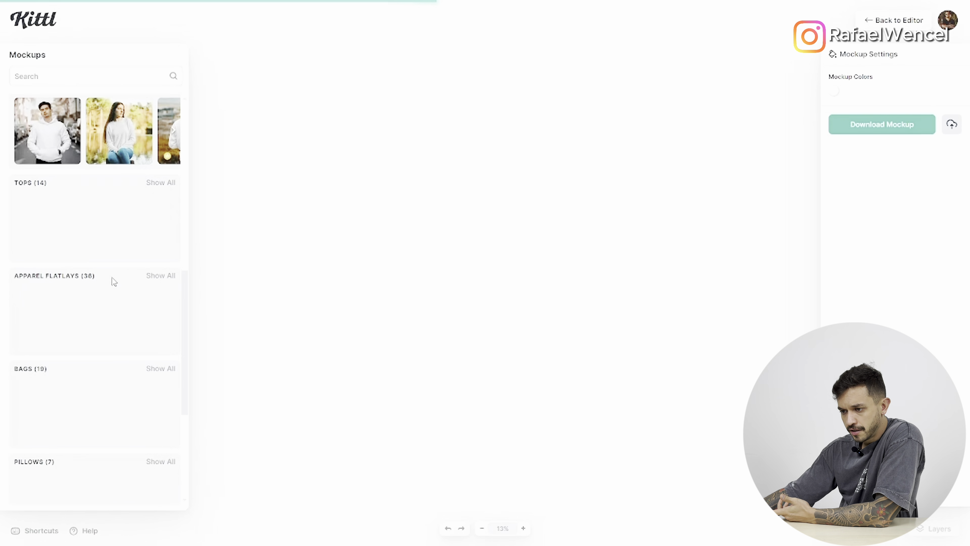
scroll(119, 281, up, 3)
click(164, 377)
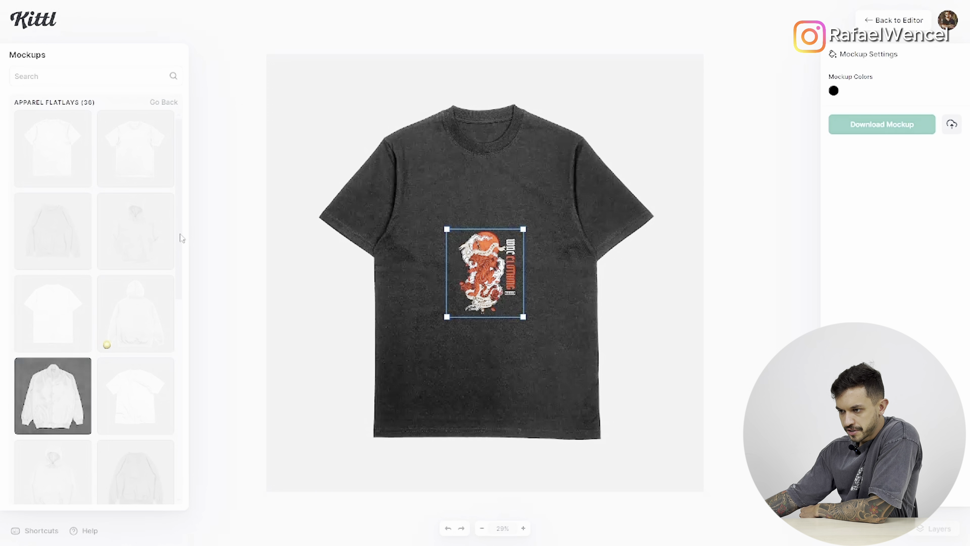
mouse_move(180, 231)
mouse_down()
mouse_move(180, 245)
mouse_move(180, 226)
mouse_up()
click(71, 234)
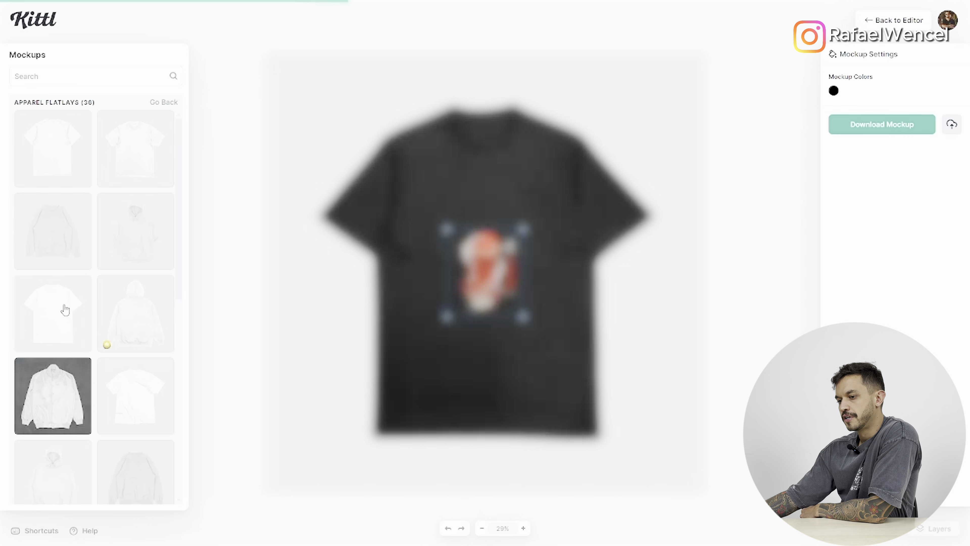
- Enlarge the tiger artwork to fill the T-shirt's upper back and centre it between the sleeves
drag(523, 317, 561, 330)
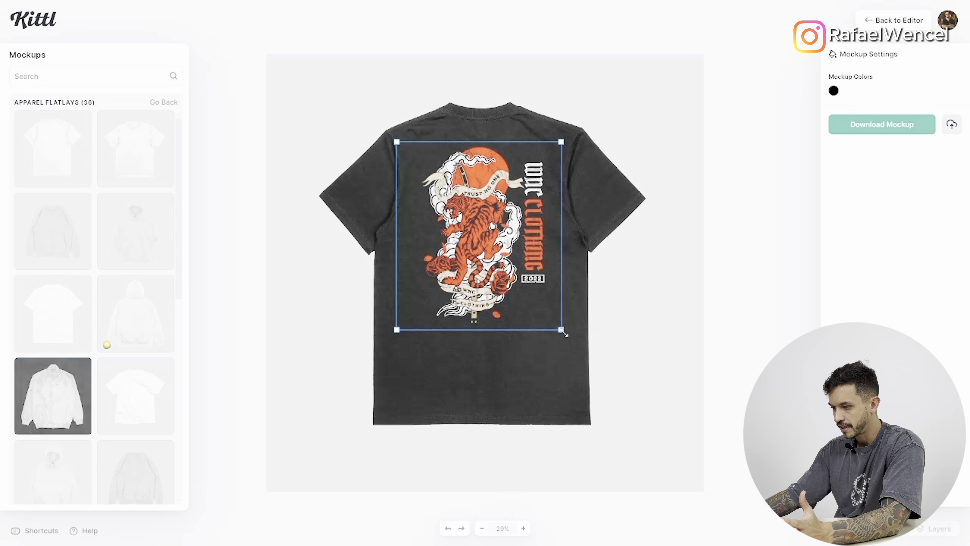
drag(564, 333, 569, 338)
drag(490, 289, 485, 286)
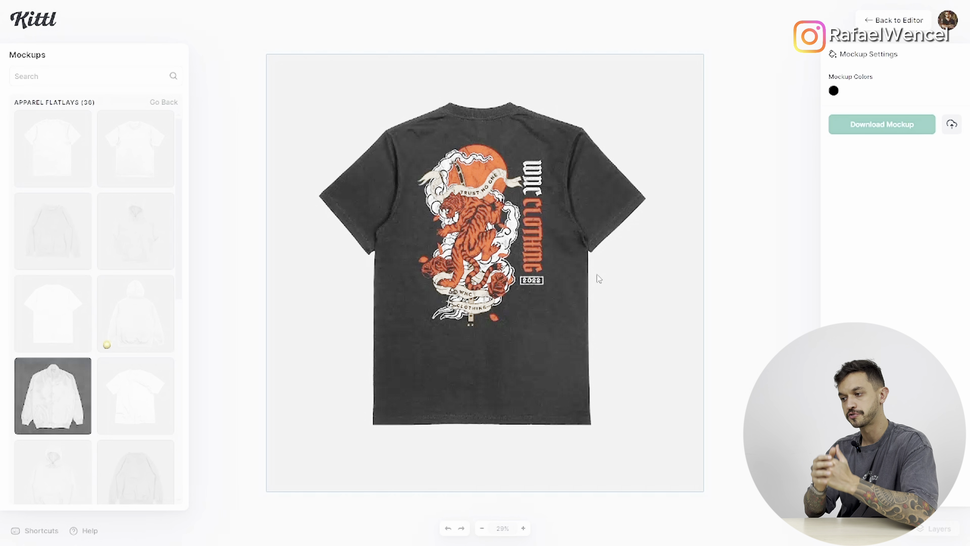
click(492, 210)
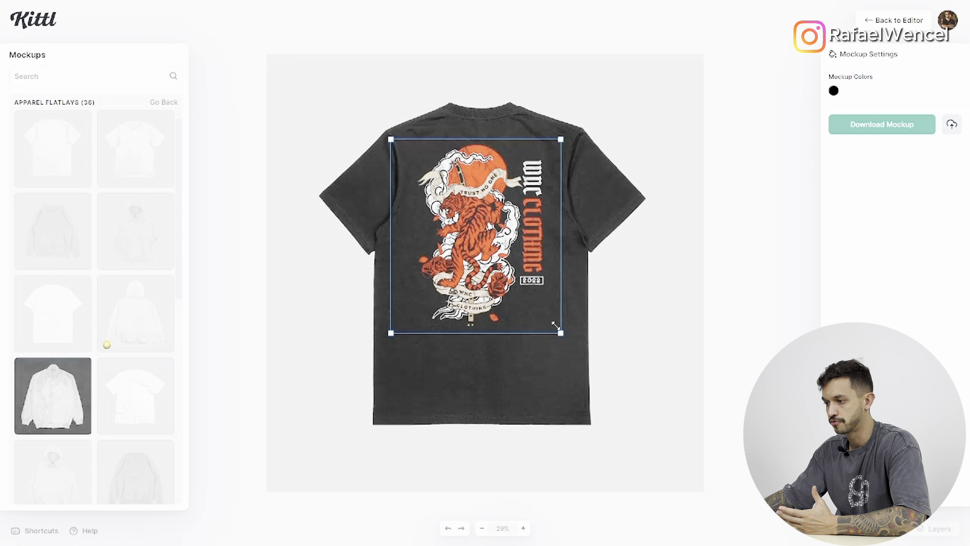
drag(558, 331, 554, 325)
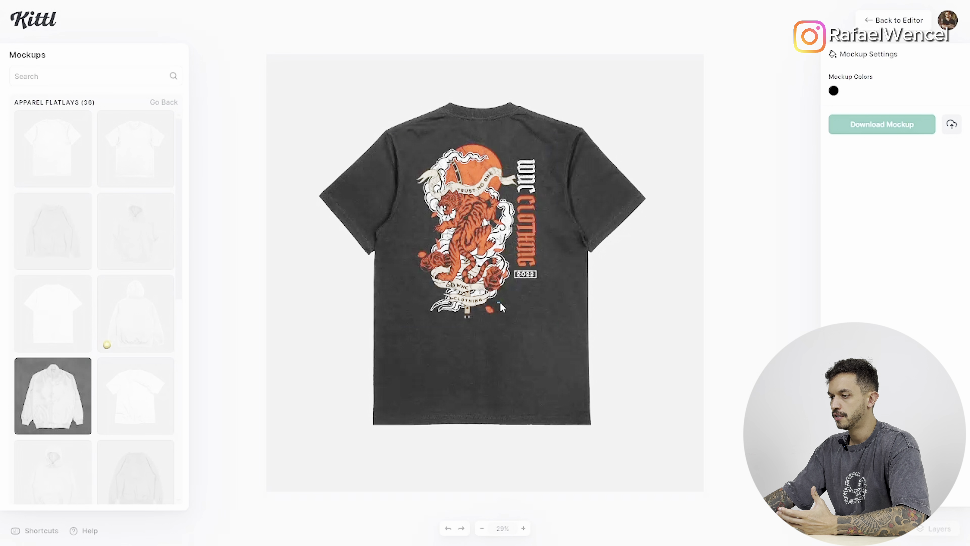
click(497, 294)
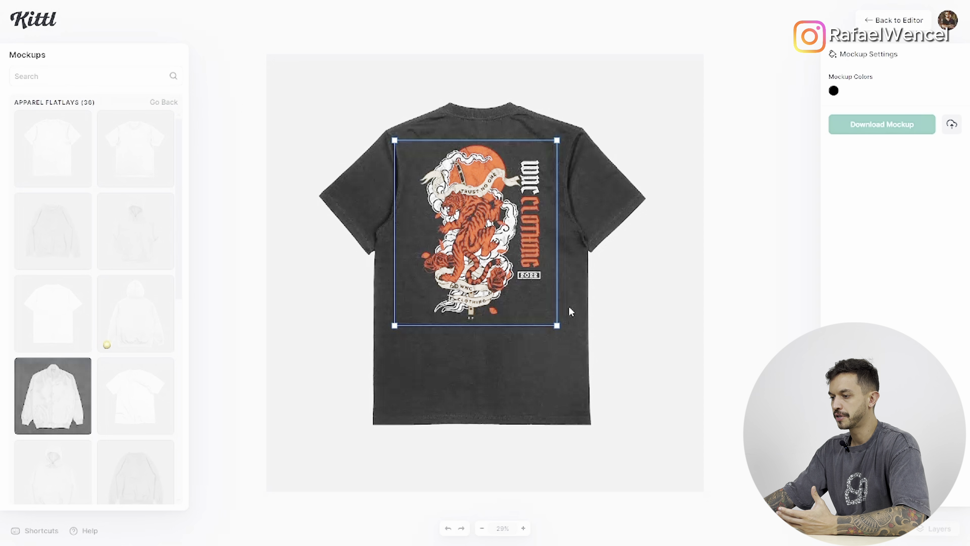
- Download the finished T-shirt back mockup
click(900, 128)
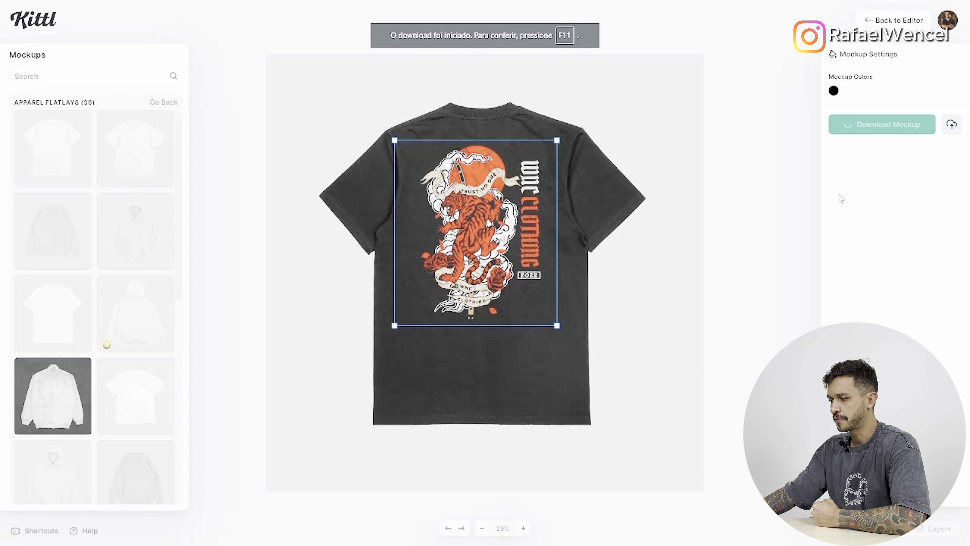
click(663, 165)
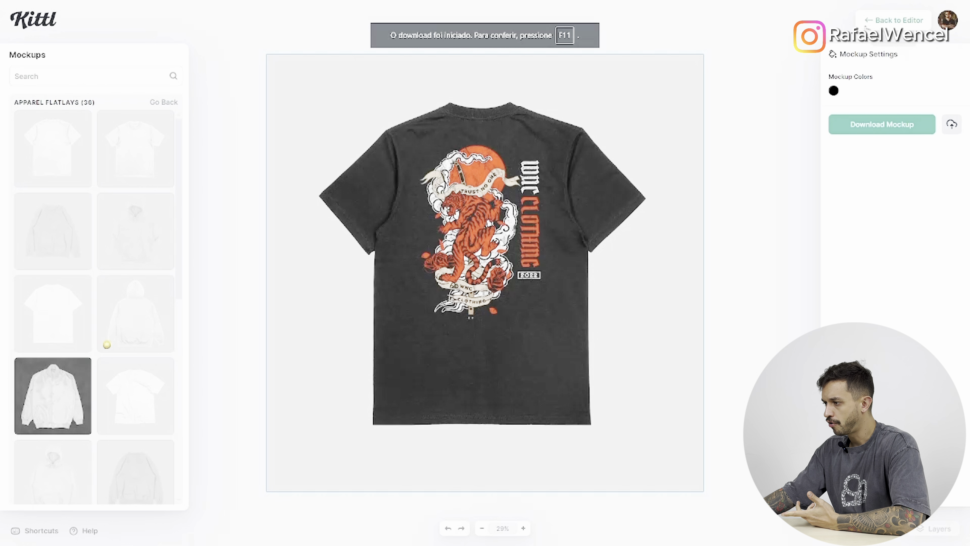
- Return to the projects overview, duplicate the Silent Assassin - Tiger project and open the copy
click(894, 20)
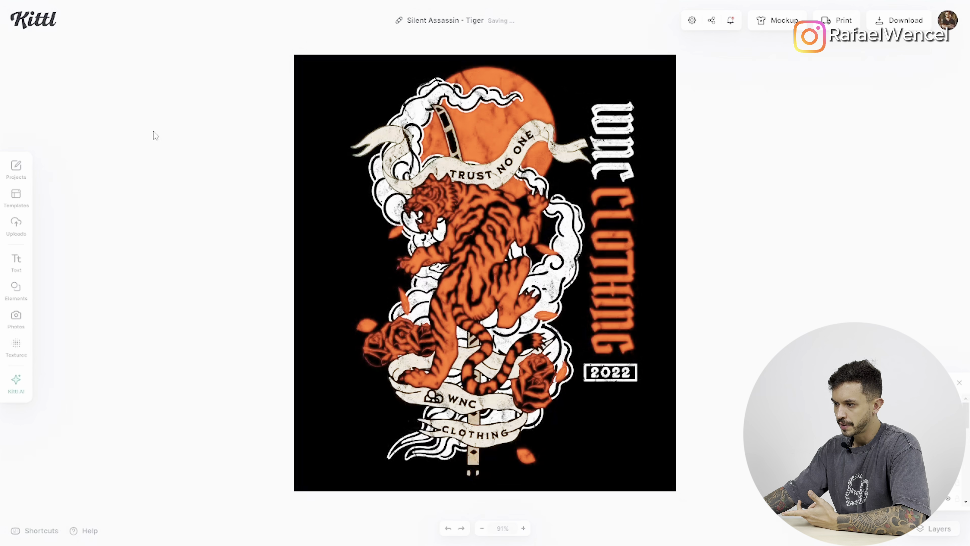
click(54, 27)
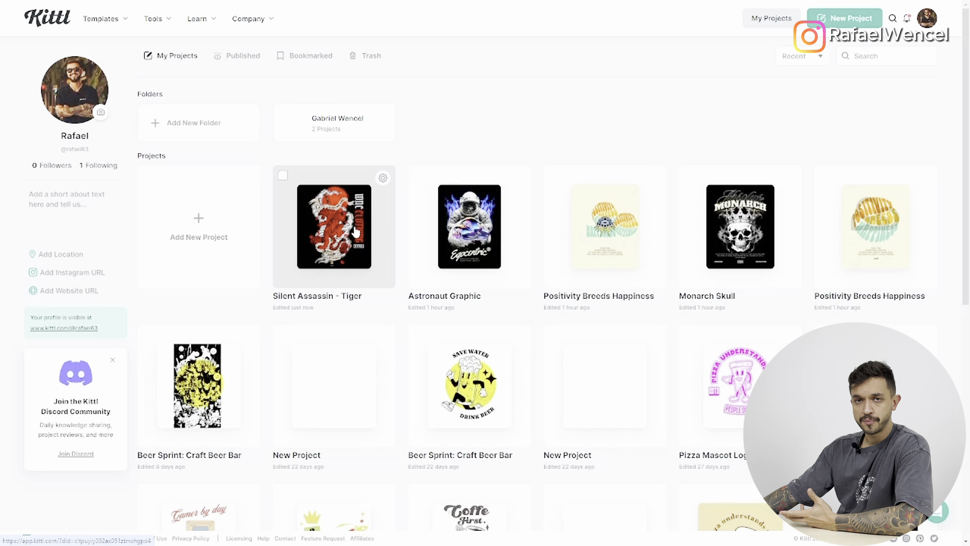
click(383, 177)
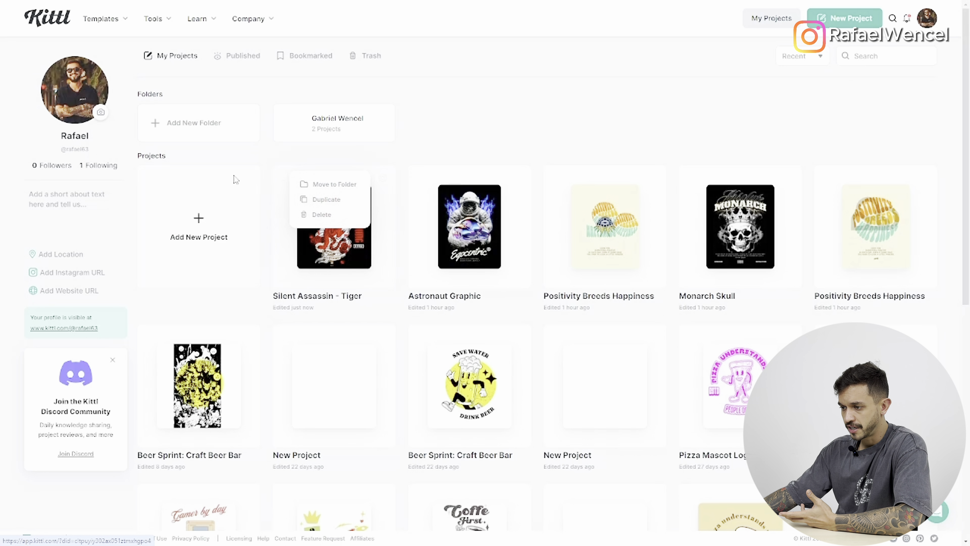
click(345, 205)
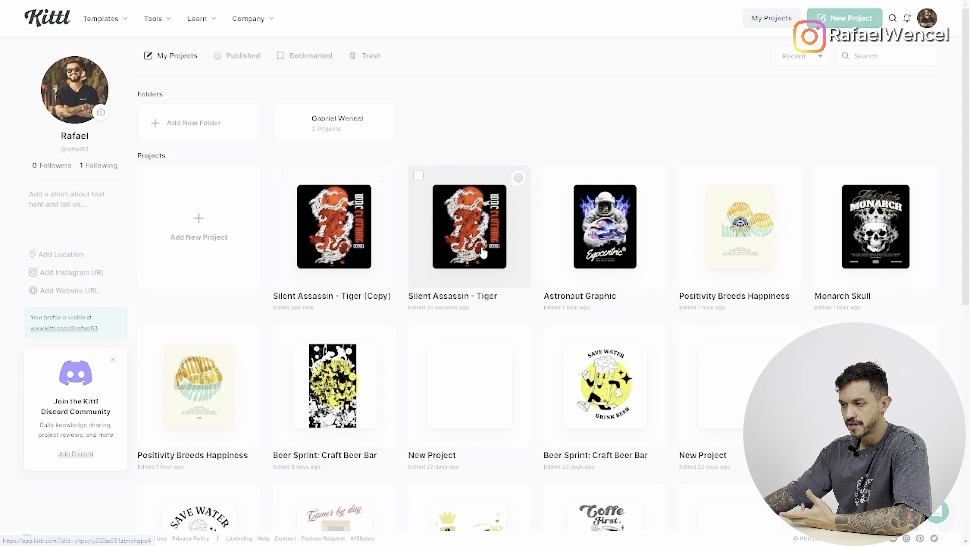
click(340, 230)
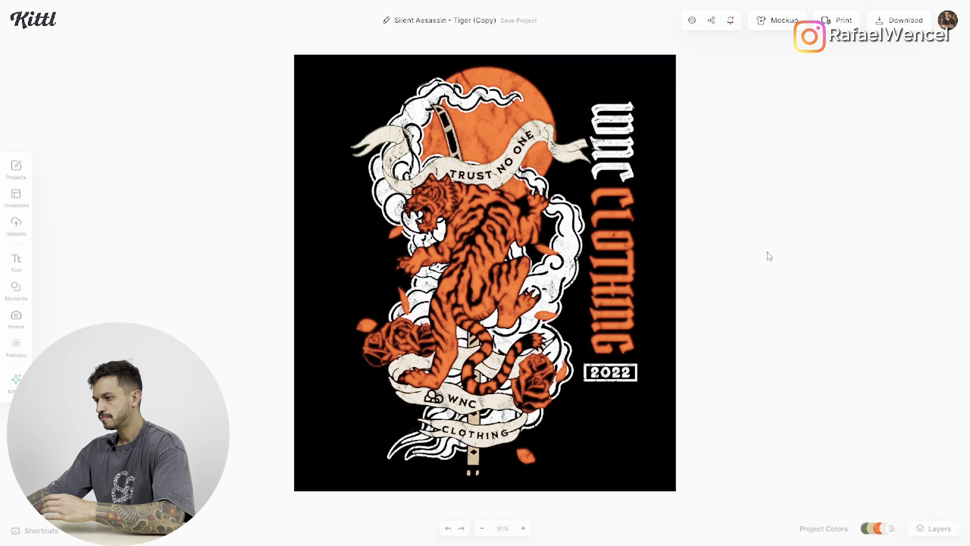
- Delete the tiger, the smoke clouds along the right side and the lower ribbon with its lettering
click(540, 292)
key(Delete)
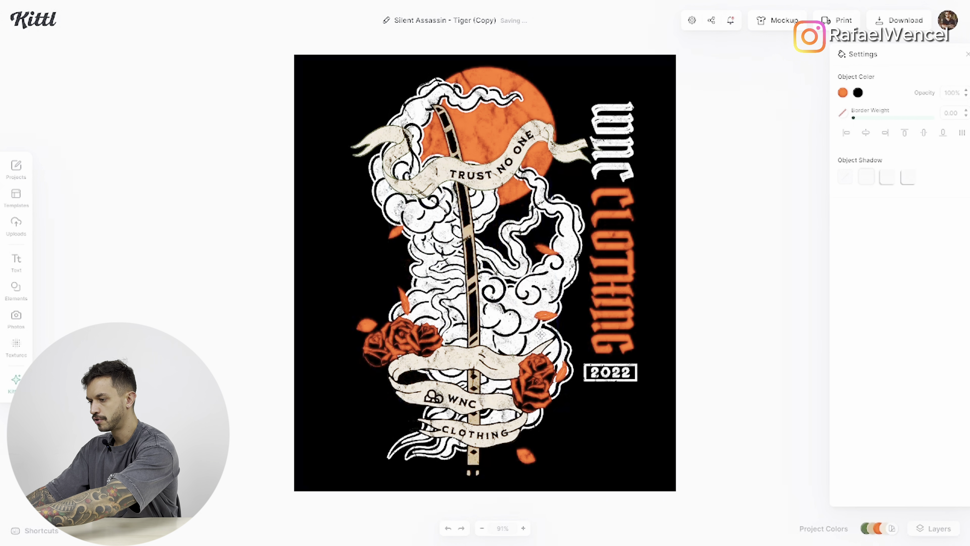
click(539, 334)
key(Delete)
click(520, 400)
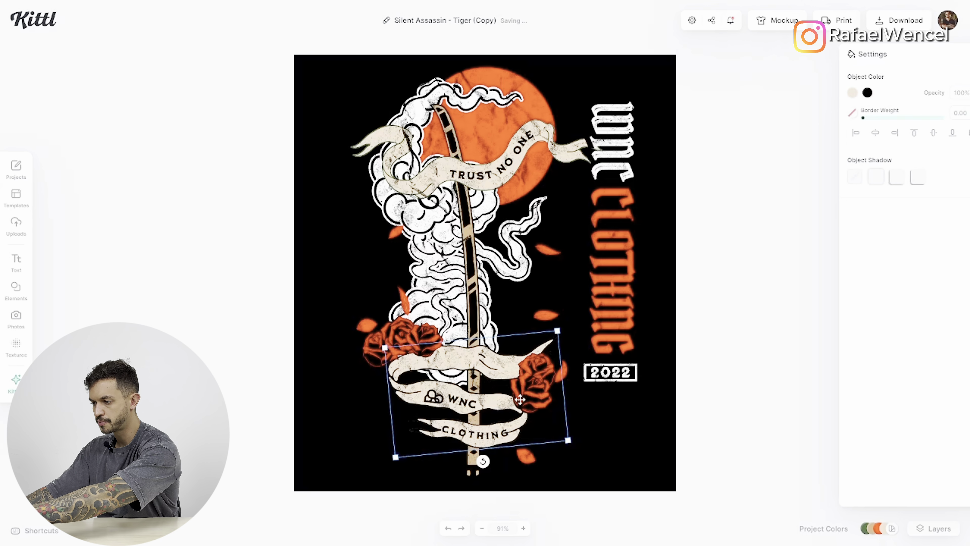
key(Delete)
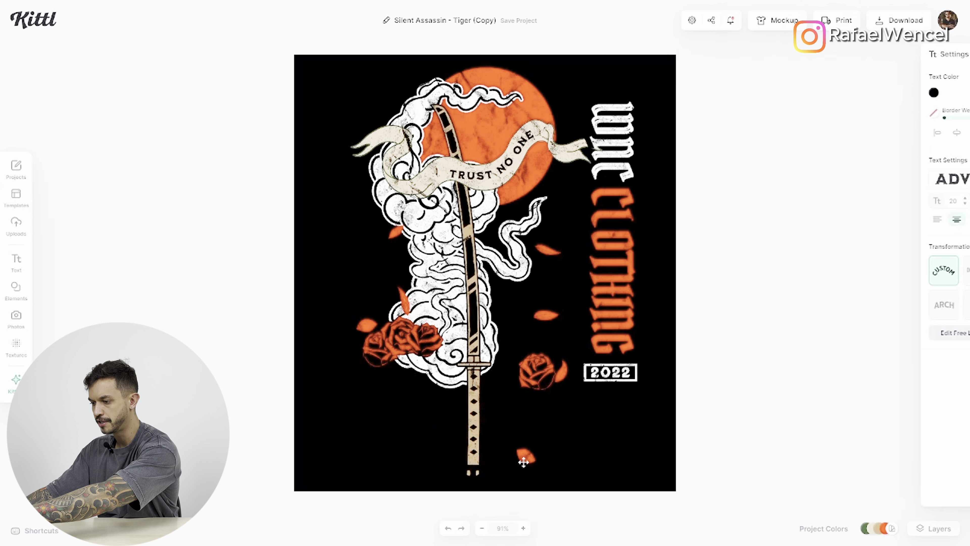
- Delete the loose petals, the sword, the lower-right rose and the clouds in the middle of the artwork
click(524, 463)
key(Delete)
click(474, 440)
key(Delete)
click(536, 370)
key(Delete)
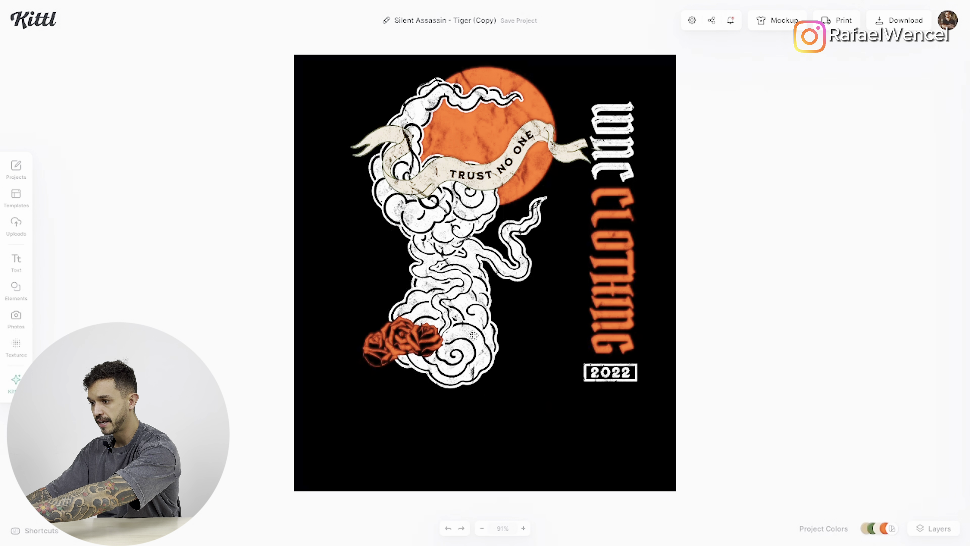
click(473, 335)
key(Delete)
click(466, 321)
key(Delete)
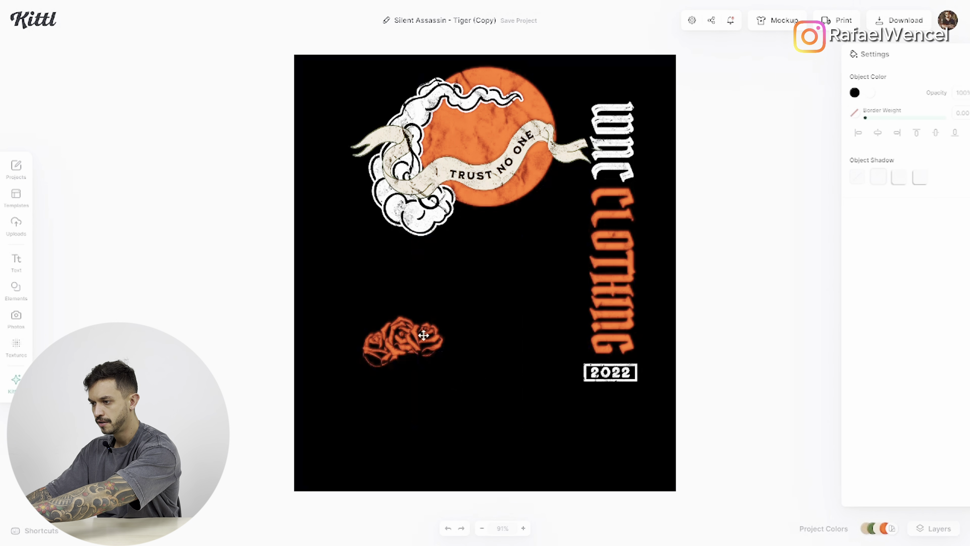
- Delete the remaining roses, the TRUST NO ONE text and the ribbon behind it
click(424, 335)
key(Delete)
click(483, 168)
key(Delete)
click(401, 336)
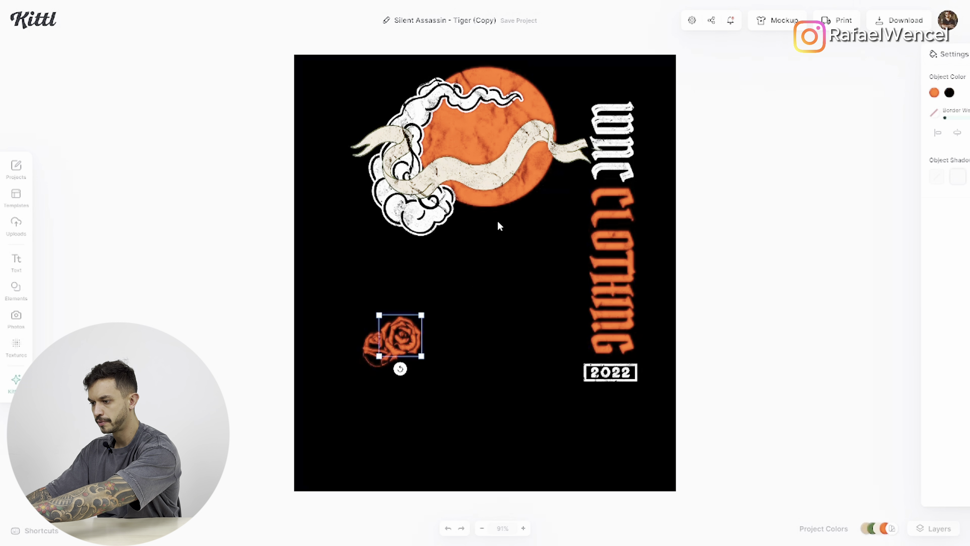
key(Delete)
click(383, 352)
key(Delete)
click(478, 177)
key(Delete)
- Move the orange sun slightly lower and place the remaining cloud against its left edge
click(425, 200)
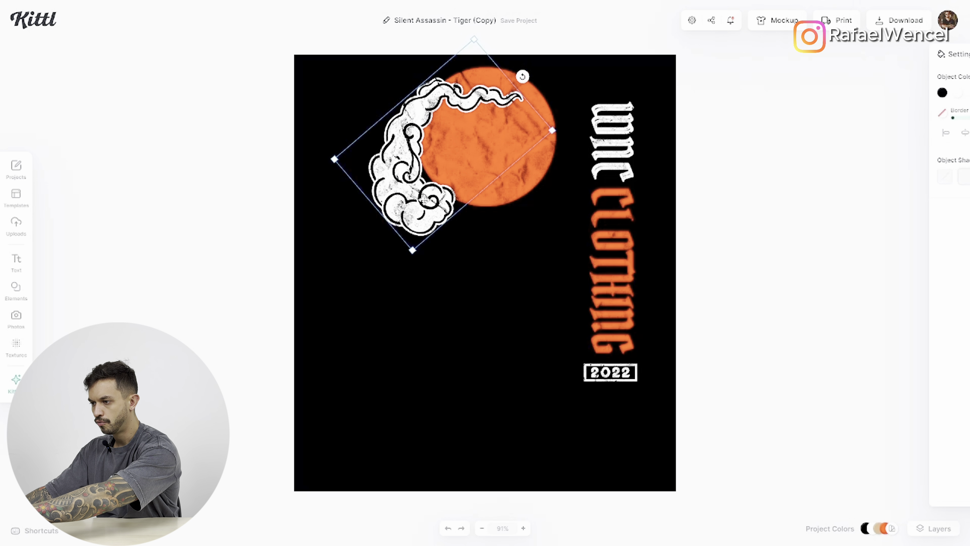
drag(423, 199, 413, 171)
drag(520, 164, 525, 194)
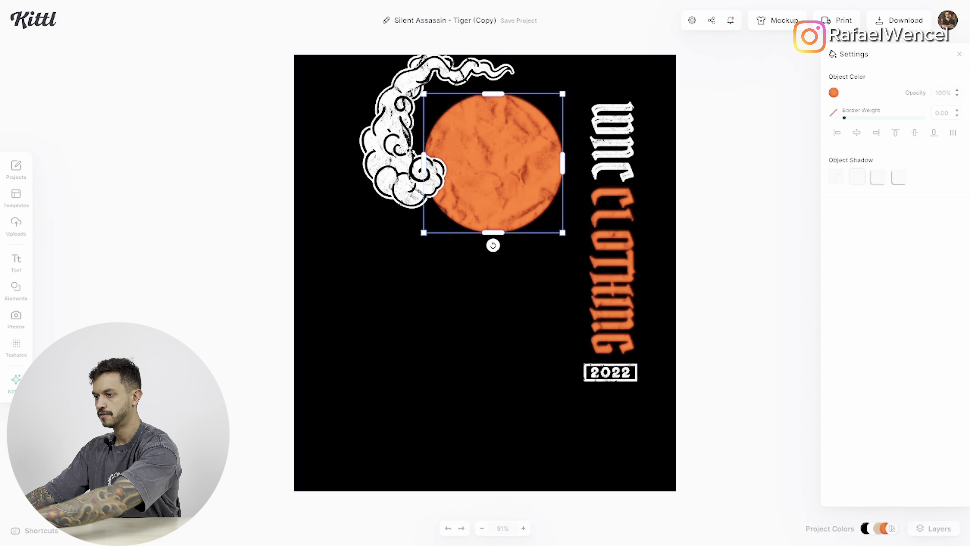
drag(410, 152, 432, 185)
- Delete the 2022 text and its frame below the vertical lettering, keeping the WNC CLOTHING lettering
click(659, 403)
click(610, 374)
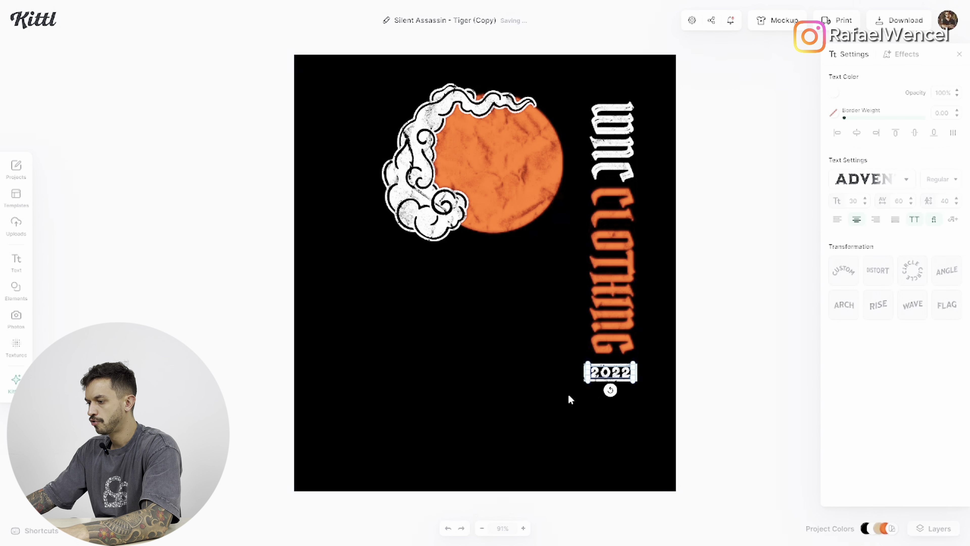
drag(552, 400, 653, 367)
key(Delete)
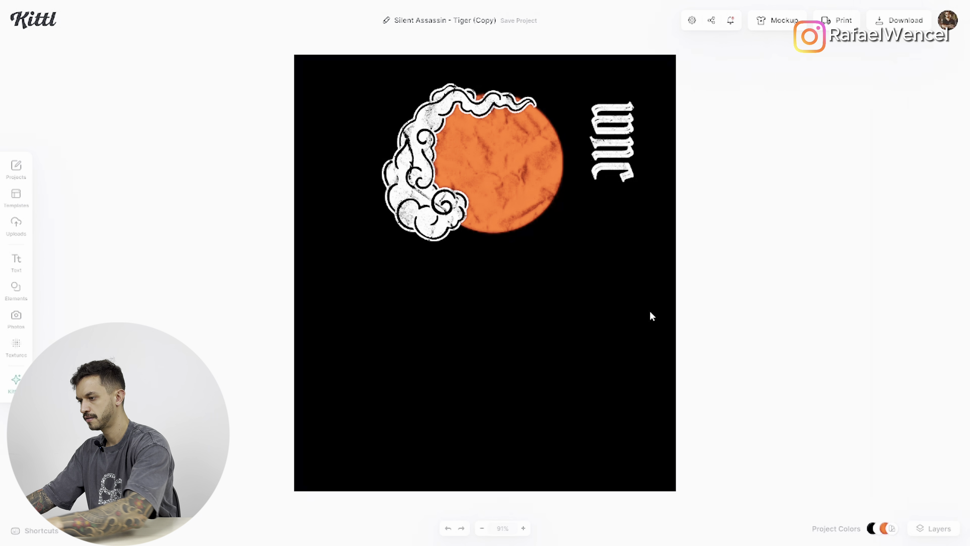
key(ctrl+z)
click(613, 379)
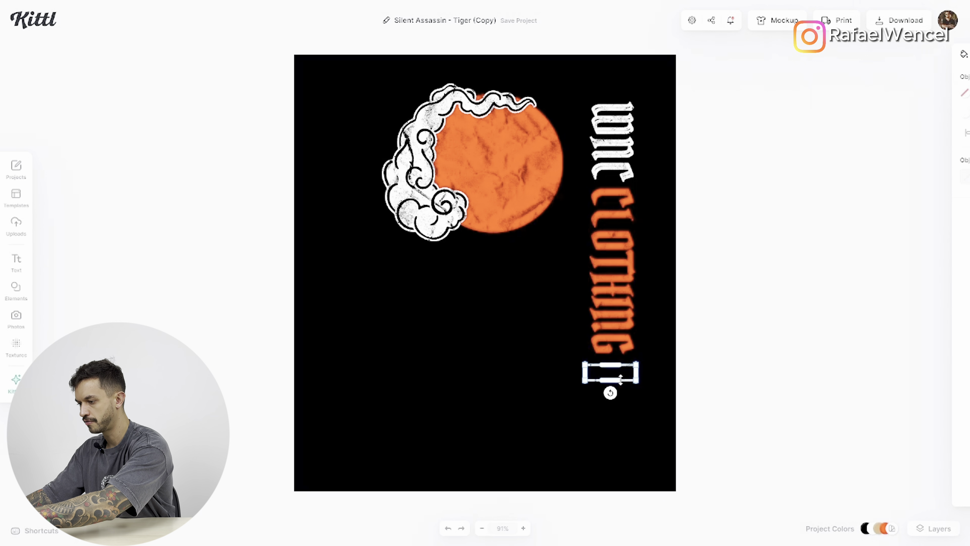
key(Delete)
- Scale down the vertical WNC CLOTHING lettering and move it over the sun's right edge
drag(617, 395, 632, 169)
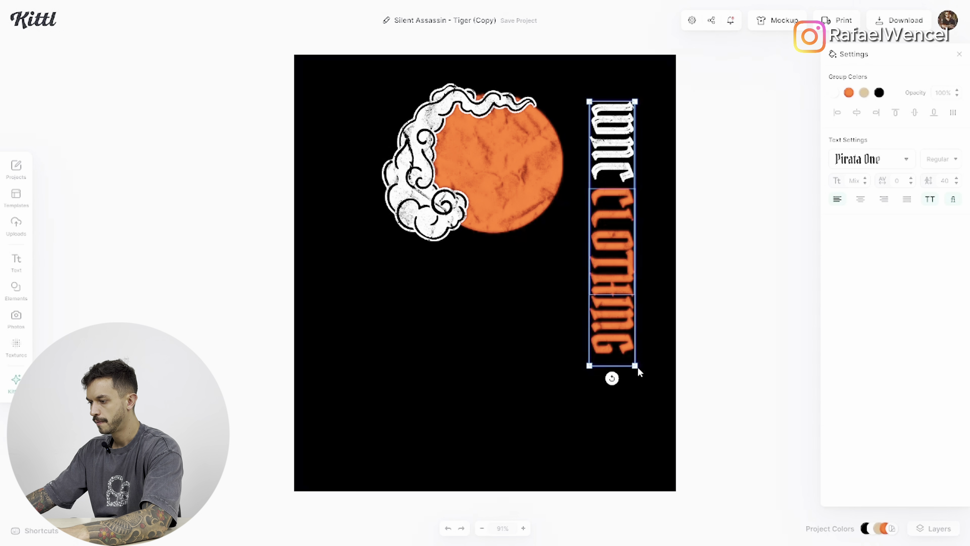
drag(639, 370, 625, 308)
drag(613, 267, 569, 273)
- Select the cloud, sun and lettering together, shrink them to chest-logo size and move them to the artboard's upper right
drag(349, 319, 449, 168)
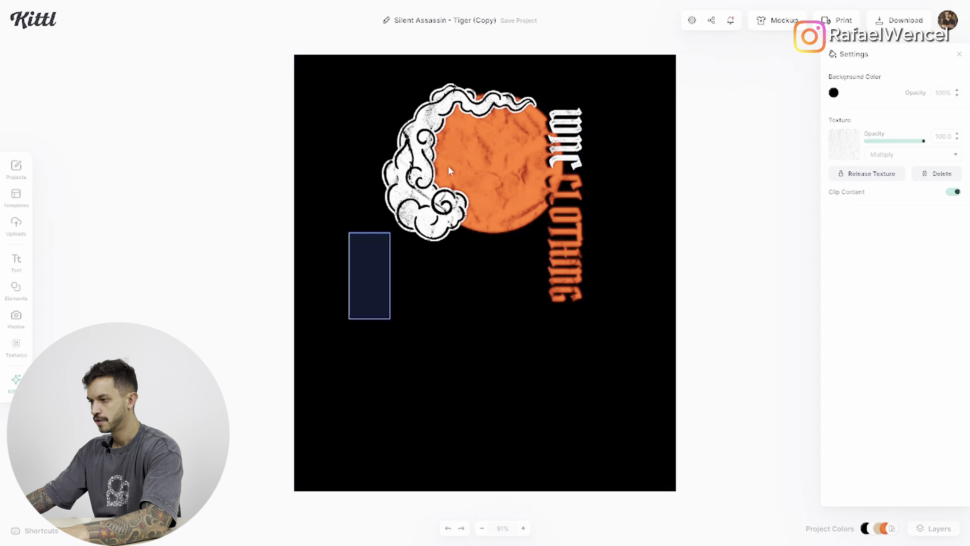
key(ctrl+a)
click(582, 317)
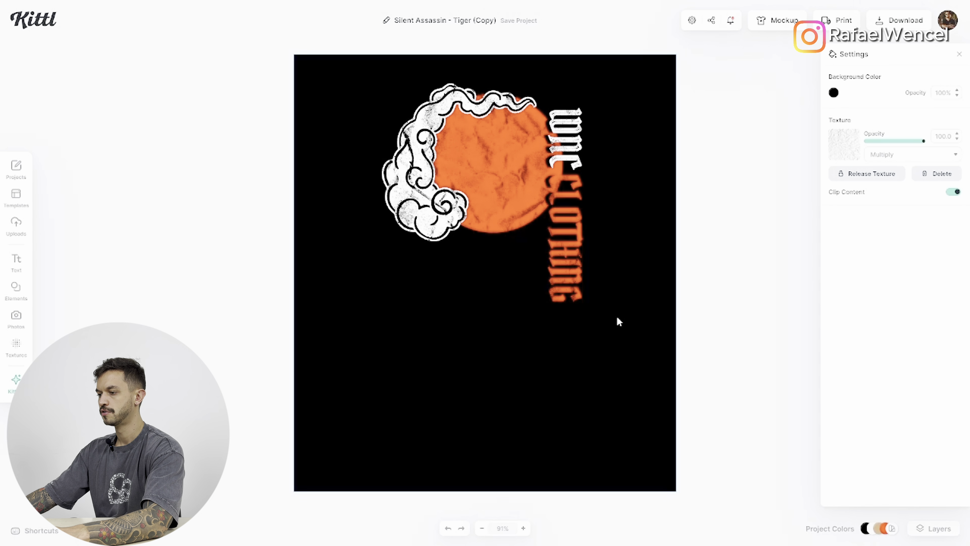
drag(619, 322, 393, 69)
drag(582, 312, 454, 167)
drag(451, 157, 599, 173)
click(570, 159)
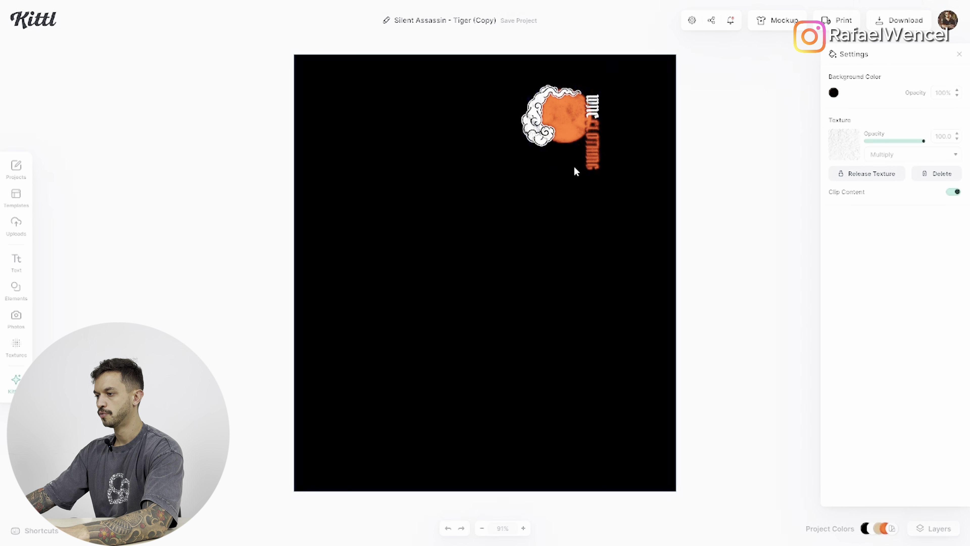
- Shift the small cloud, sun and lettering composition slightly lower in the artboard's upper-right area
drag(500, 216, 616, 71)
drag(568, 149, 574, 177)
drag(470, 213, 643, 71)
drag(564, 113, 568, 132)
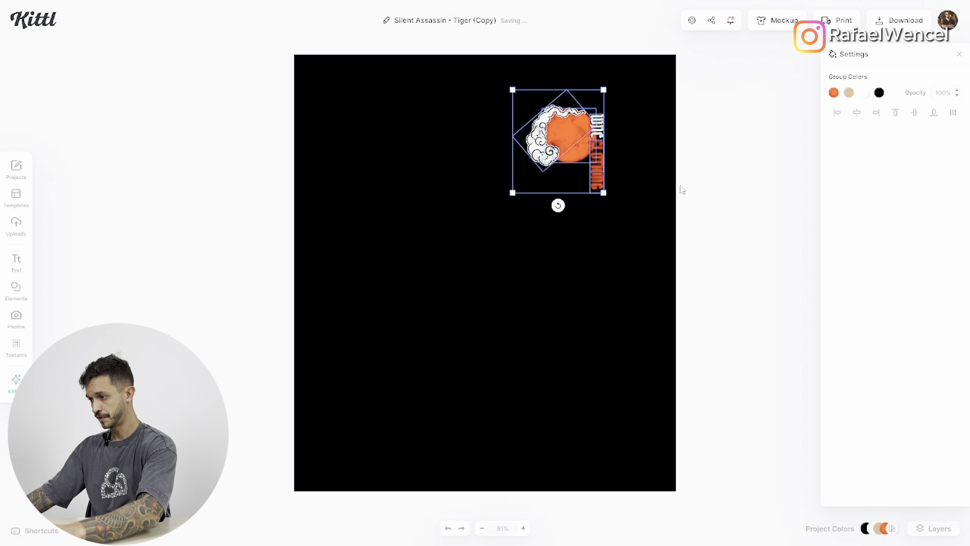
click(669, 296)
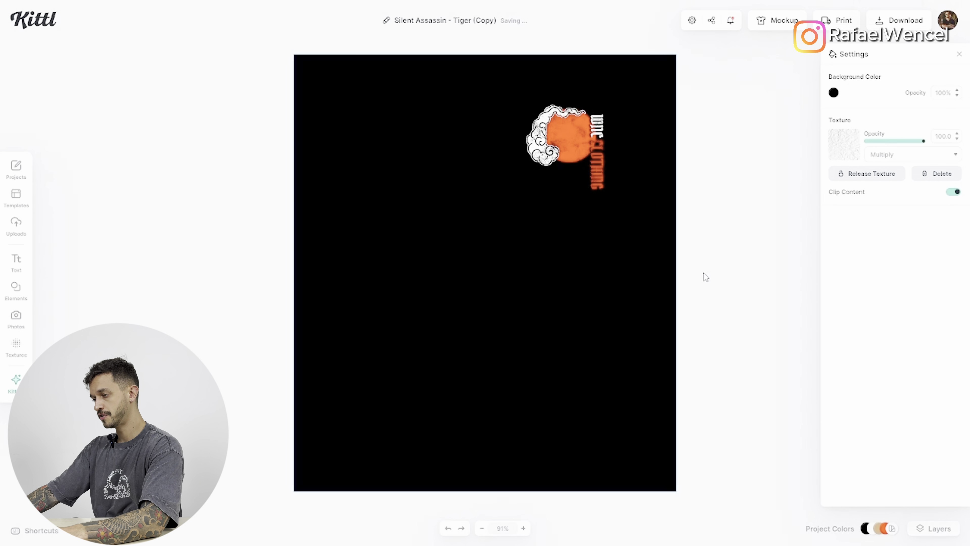
- Rotate the cloud so it wraps around the sun's left edge, and select the CLOTHING text
click(542, 156)
drag(591, 99, 575, 87)
click(605, 169)
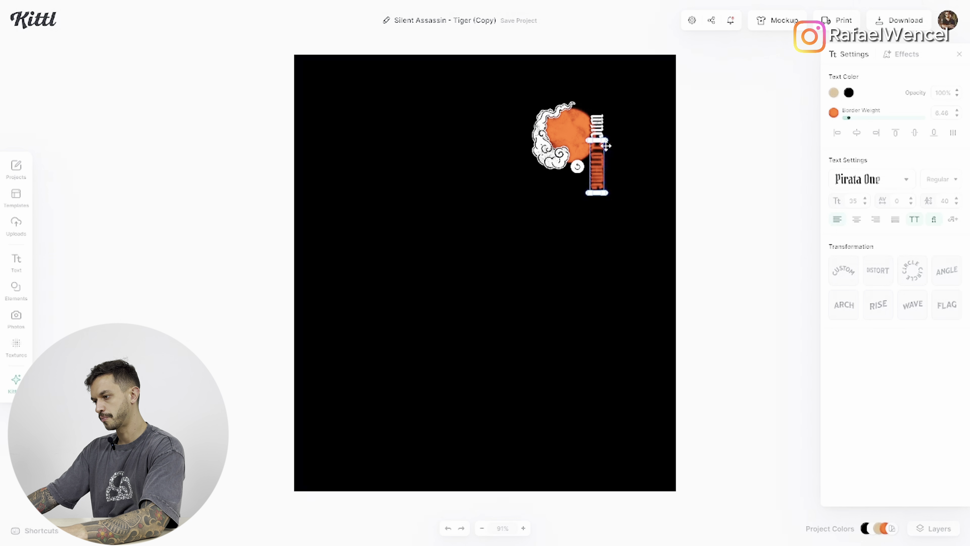
- Select the cloud, sun and WNC CLOTHING lettering together and shift the composition slightly left on the artboard
click(602, 146)
click(635, 169)
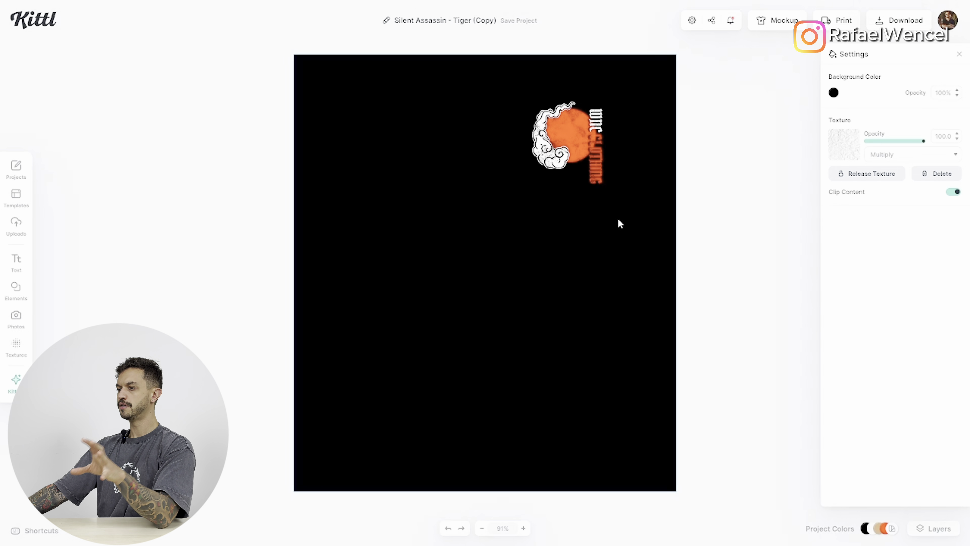
drag(639, 199, 517, 100)
drag(568, 140, 563, 138)
click(629, 165)
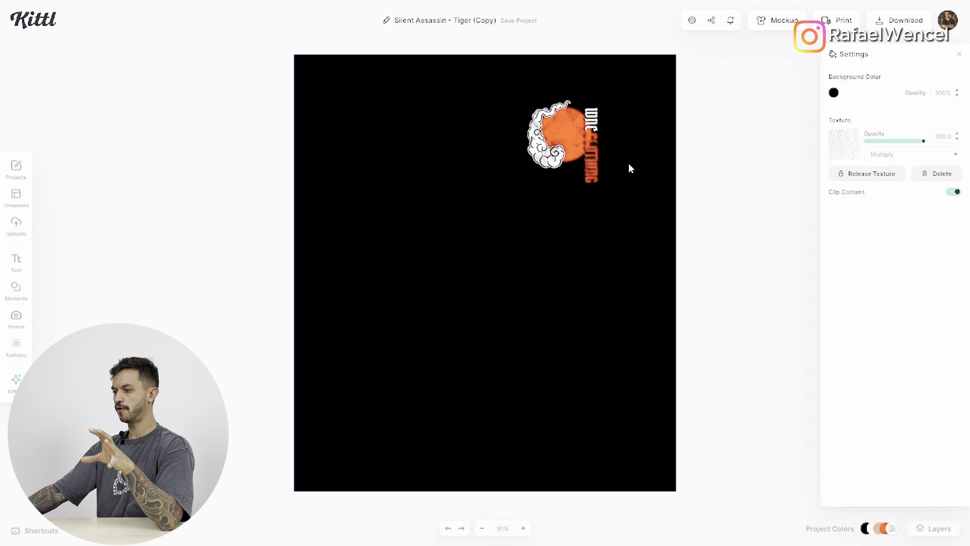
- Open the artboard's background color, switch to the T-shirt mockup and set the shirt color to black 000000
click(834, 94)
click(639, 261)
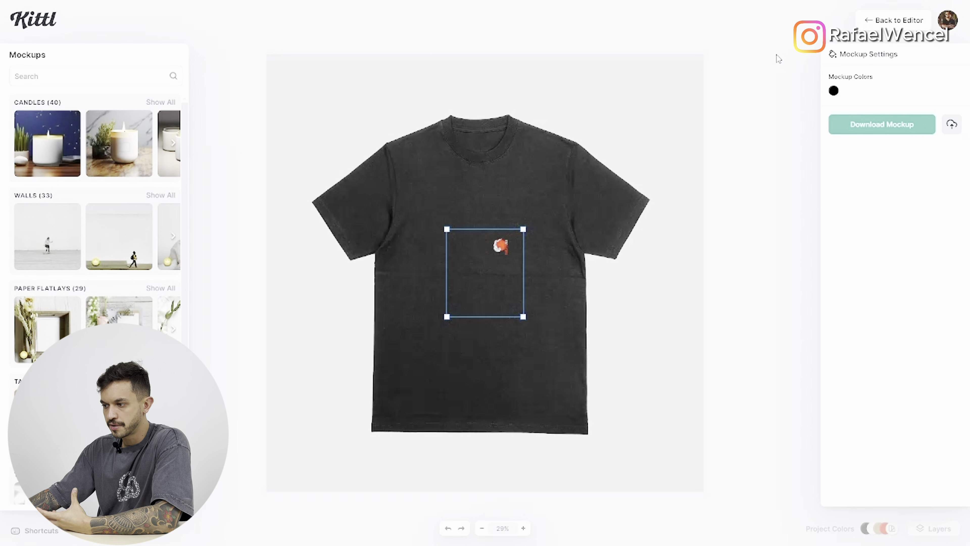
click(834, 92)
drag(742, 166, 666, 226)
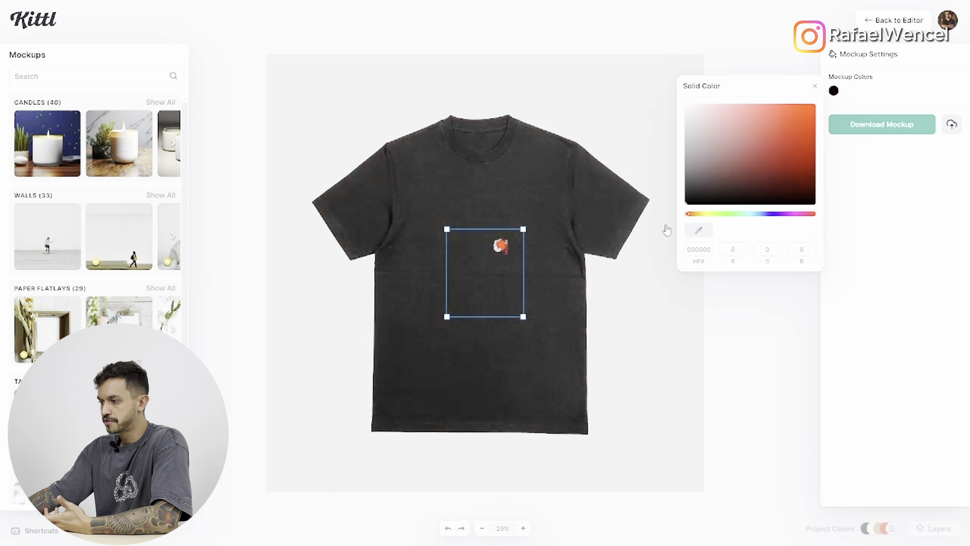
- Enlarge the small graphic, place it on the wearer's left chest of the black T-shirt and download the mockup
click(563, 252)
click(507, 260)
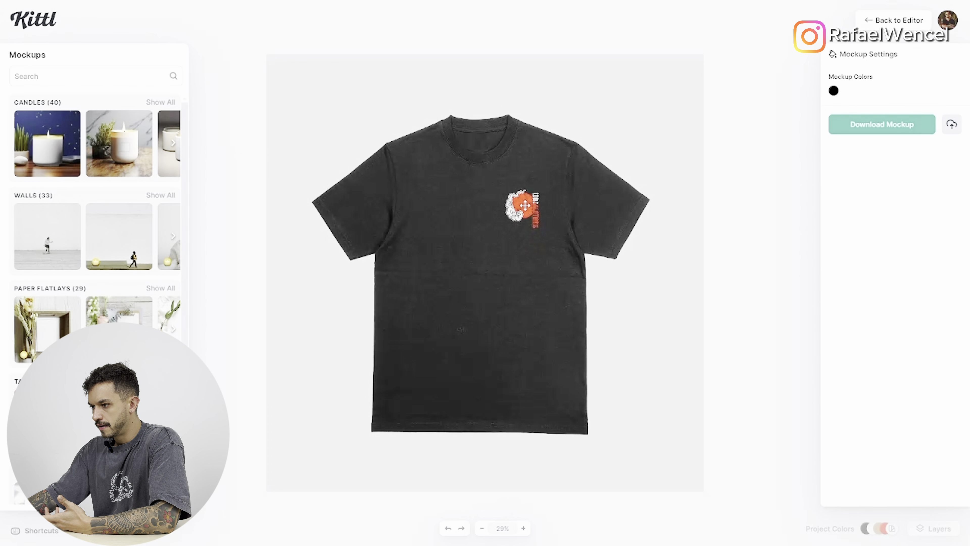
drag(525, 206, 523, 202)
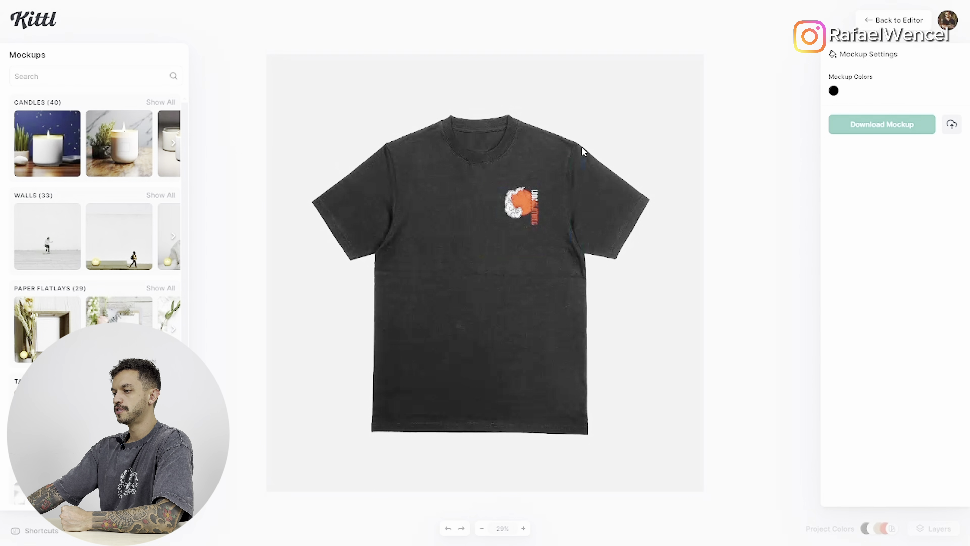
drag(528, 208, 528, 213)
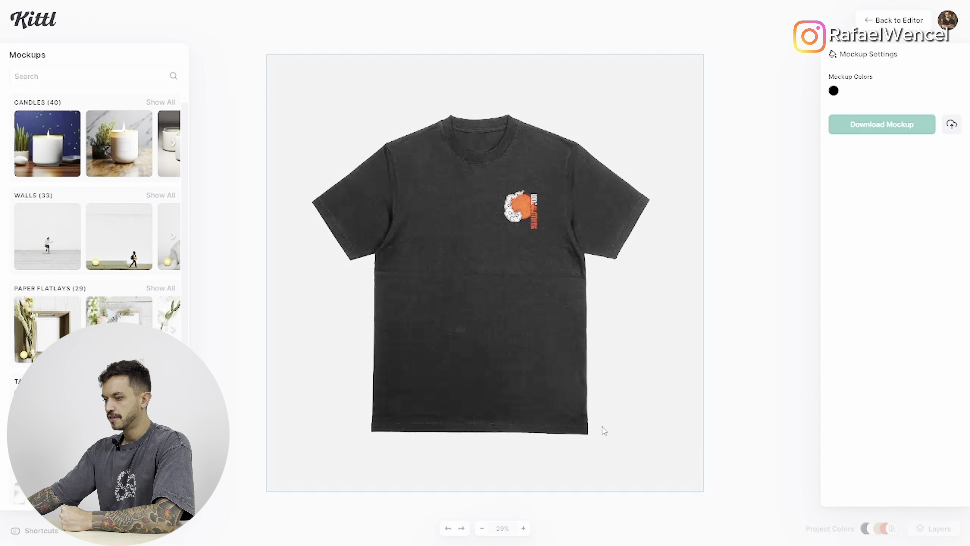
click(870, 132)
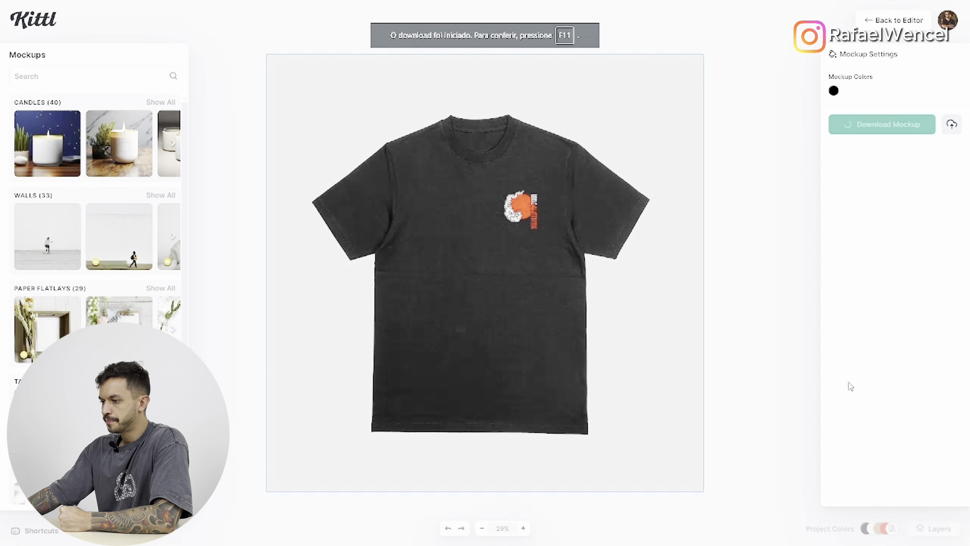
- Set the T-shirt mockup color to gray 494949
click(834, 91)
click(700, 135)
mouse_move(687, 184)
mouse_down()
mouse_move(683, 192)
mouse_move(685, 175)
mouse_up()
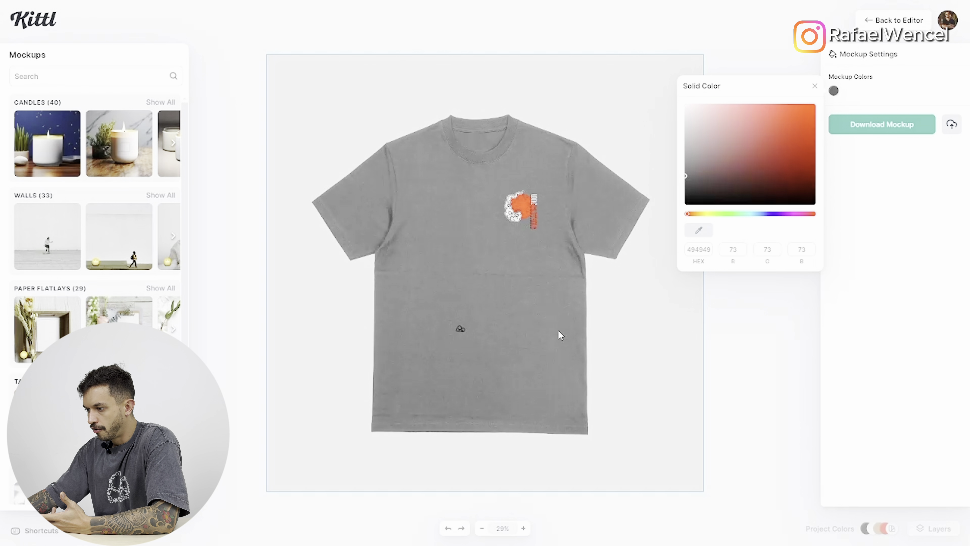
- Return from the mockup to the editor and delete the stray black shape in the artboard's lower half
click(463, 330)
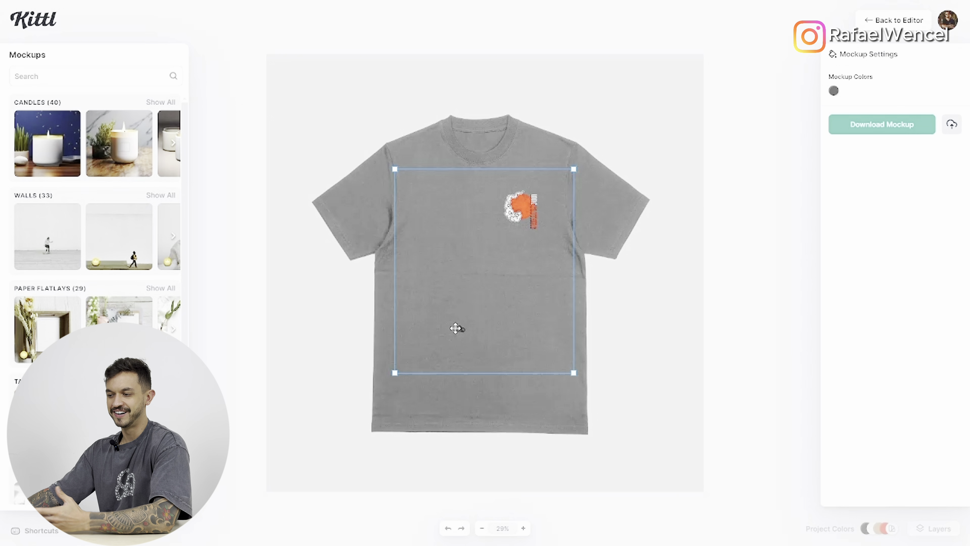
mouse_move(460, 63)
click(488, 35)
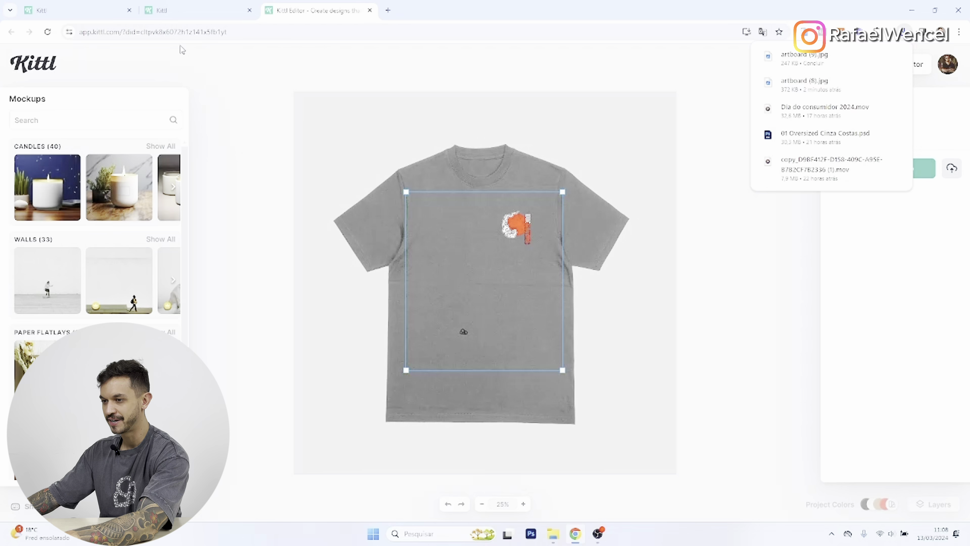
click(210, 10)
click(285, 8)
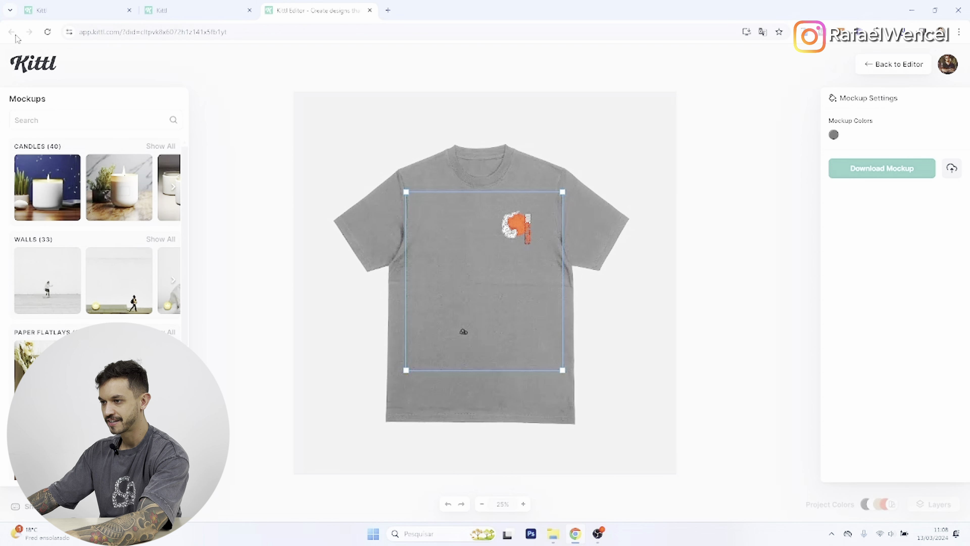
click(895, 64)
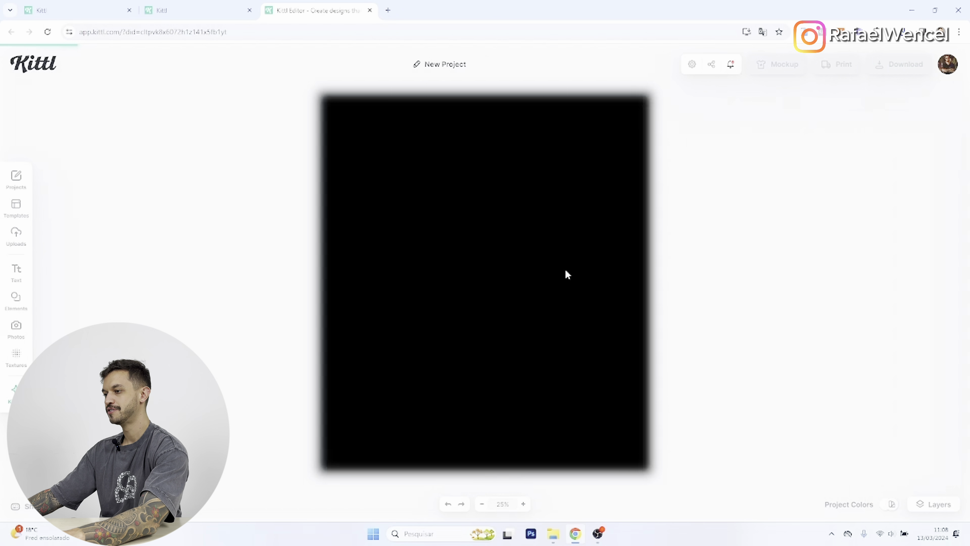
drag(347, 425, 516, 293)
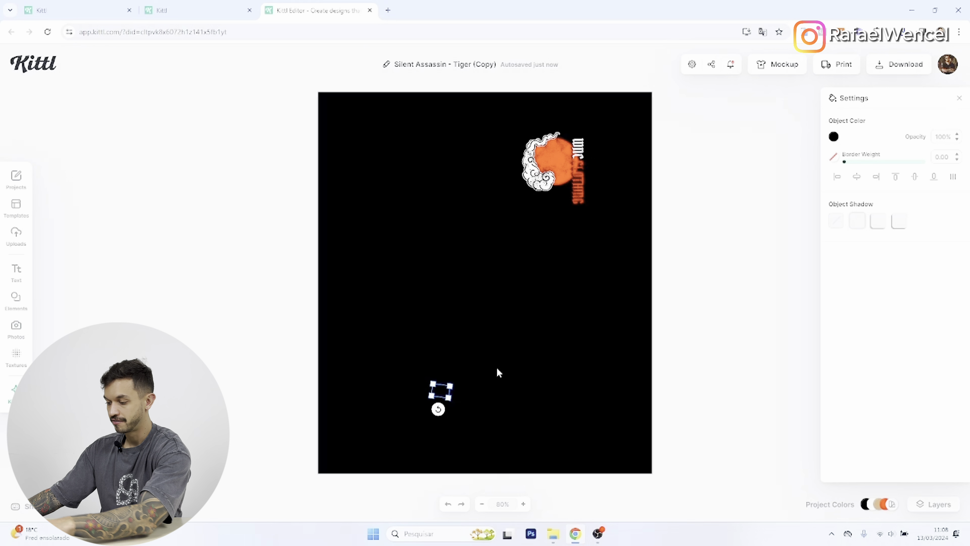
key(super+shift+s)
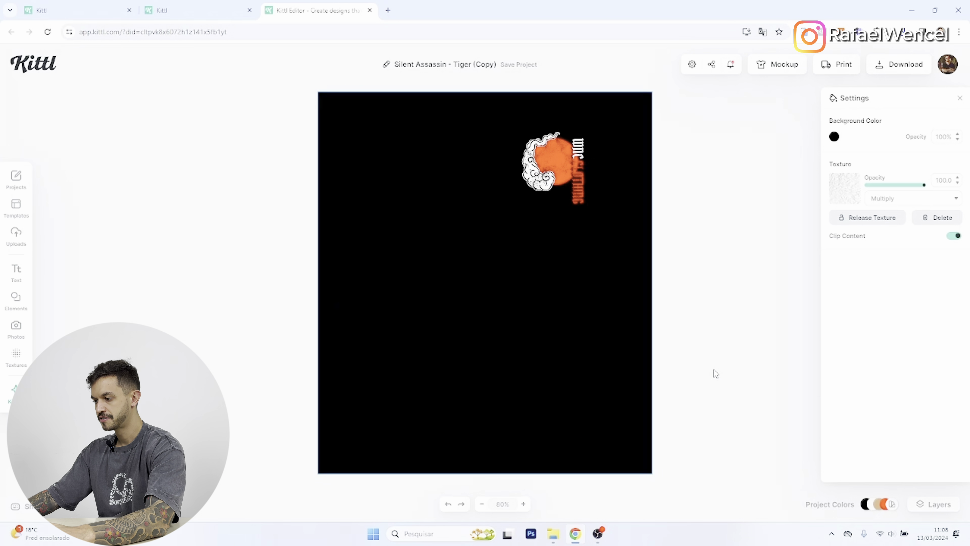
click(715, 373)
- Enlarge the cleaned-up graphic on the black T-shirt mockup, place it on the wearer's left chest and download the mockup
click(587, 290)
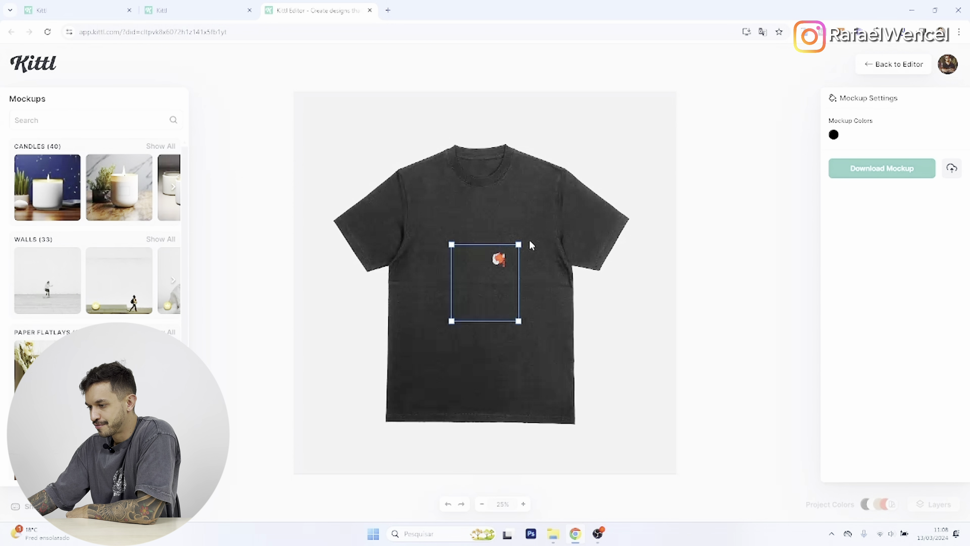
drag(519, 245, 580, 179)
mouse_move(539, 212)
mouse_down()
mouse_move(517, 222)
mouse_move(561, 189)
mouse_move(526, 224)
mouse_up()
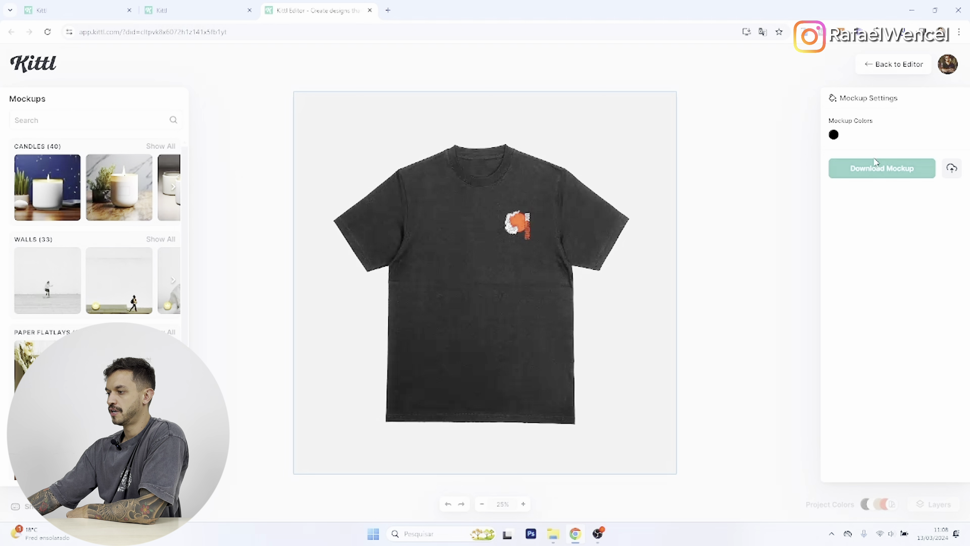
click(876, 162)
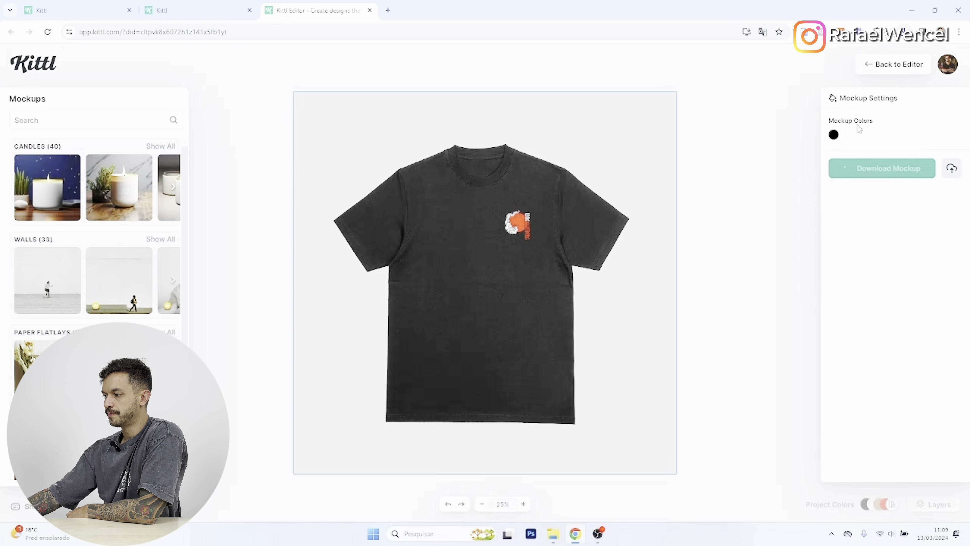
- Set the T-shirt mockup color to dark gray 343434 and download this version
click(833, 134)
drag(702, 228, 680, 237)
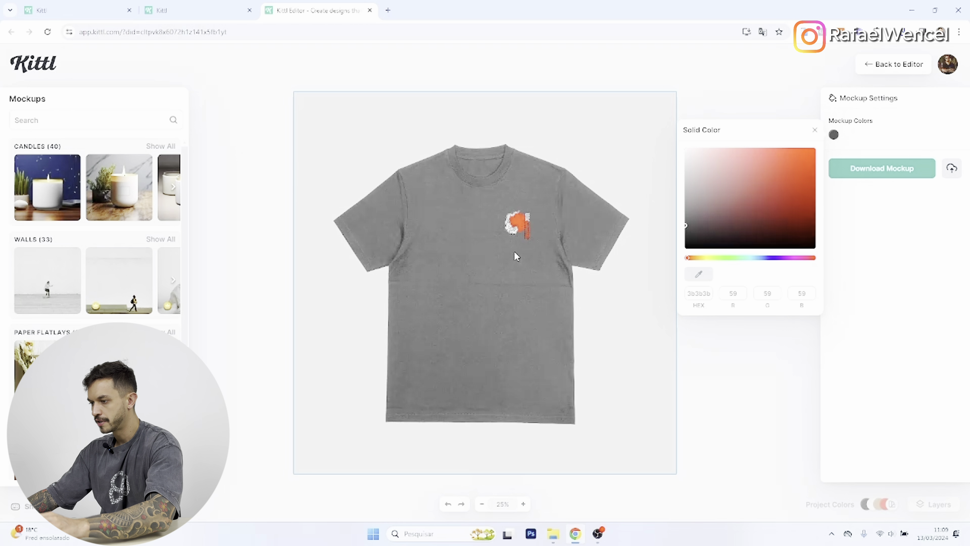
drag(693, 227, 680, 231)
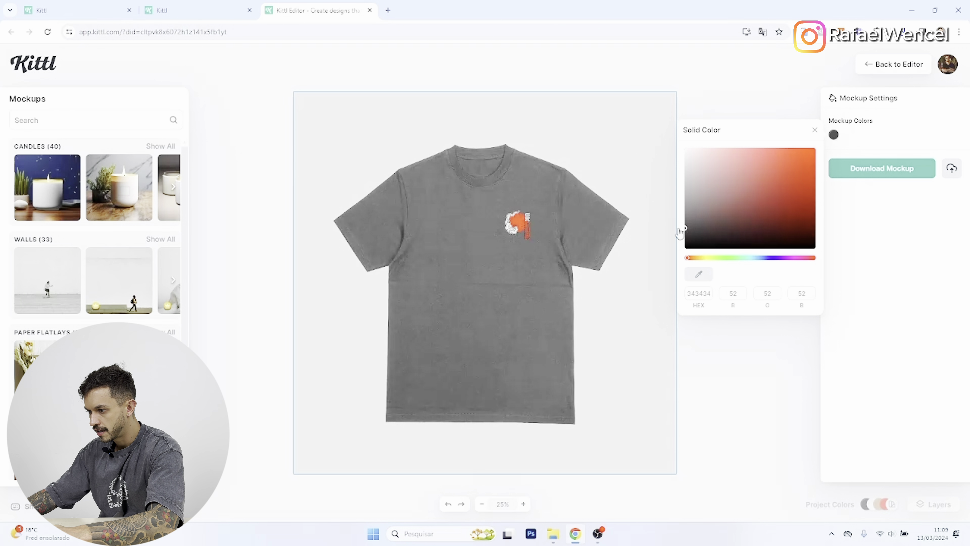
click(673, 245)
click(895, 172)
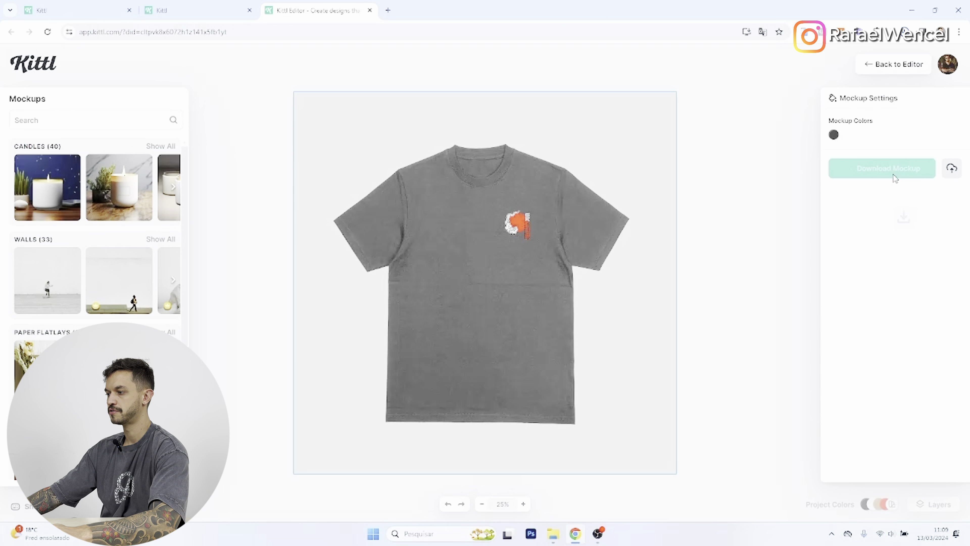
- Return to the project dashboard and open the original Silent Assassin - Tiger project
click(870, 65)
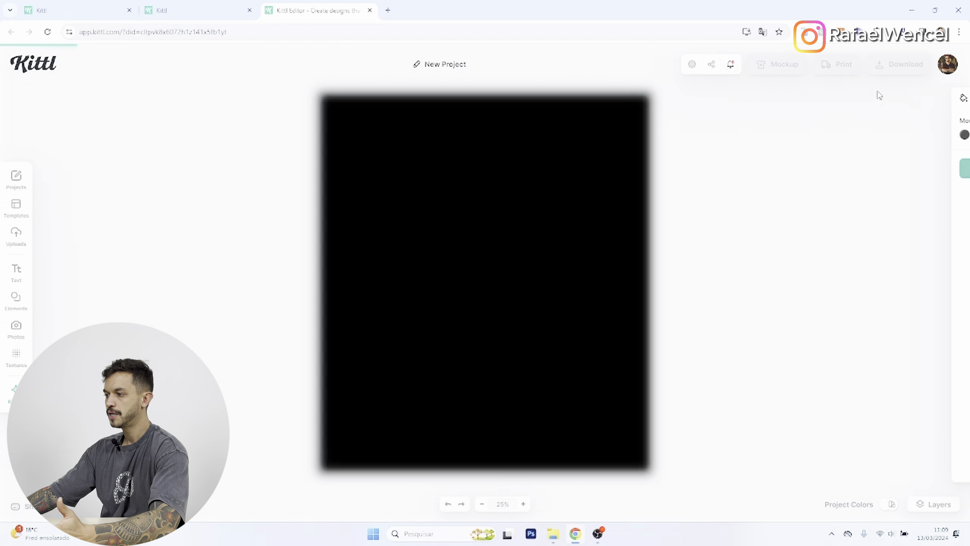
click(35, 68)
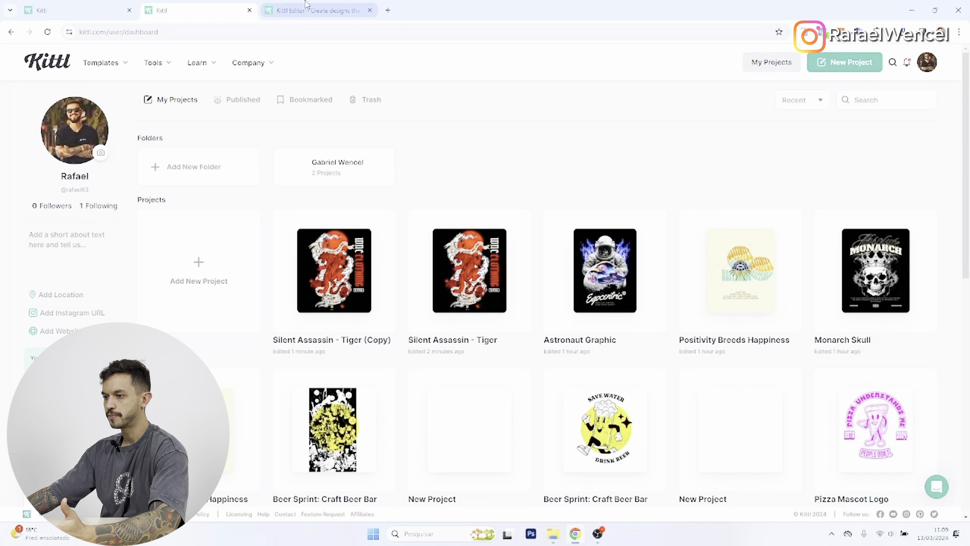
click(470, 268)
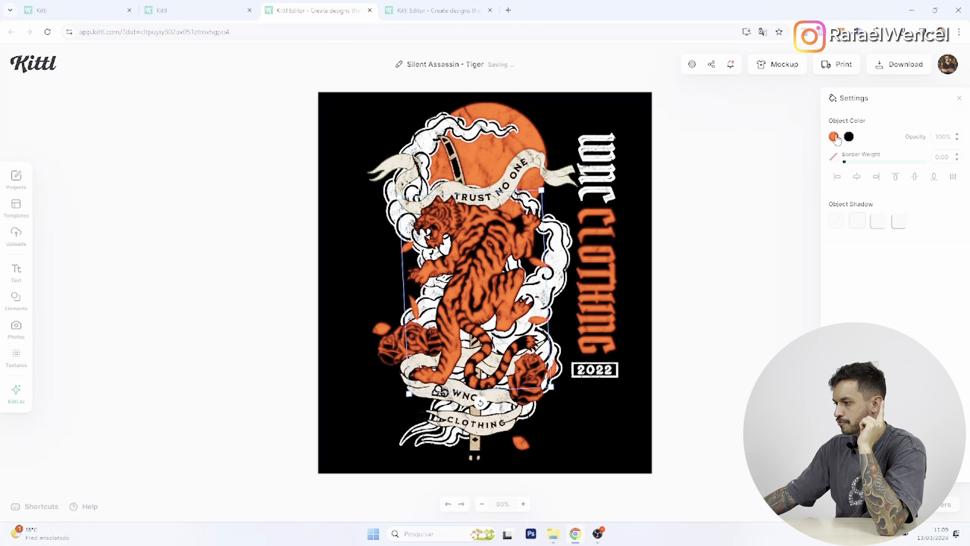
- Change the tiger's orange fill to white ffffff
click(834, 136)
click(721, 188)
drag(717, 177, 652, 132)
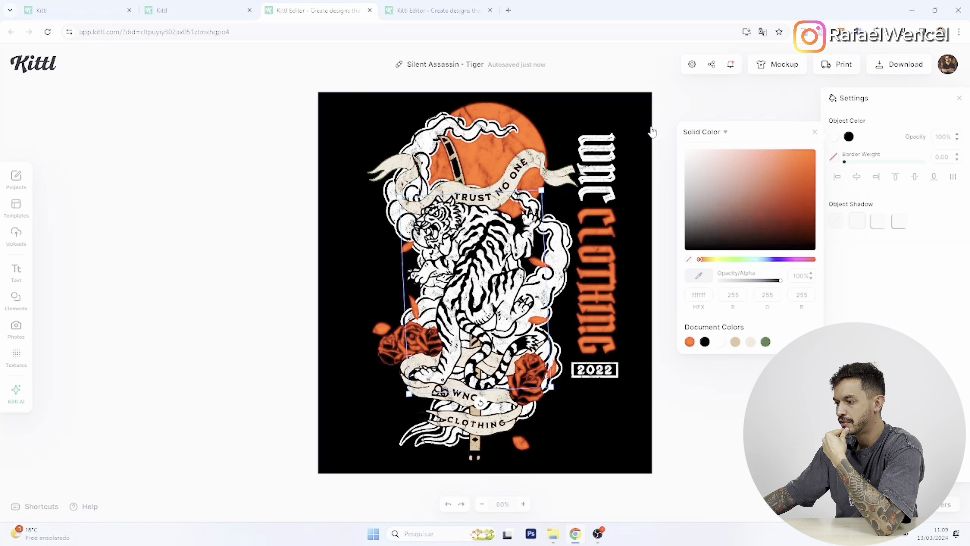
click(554, 136)
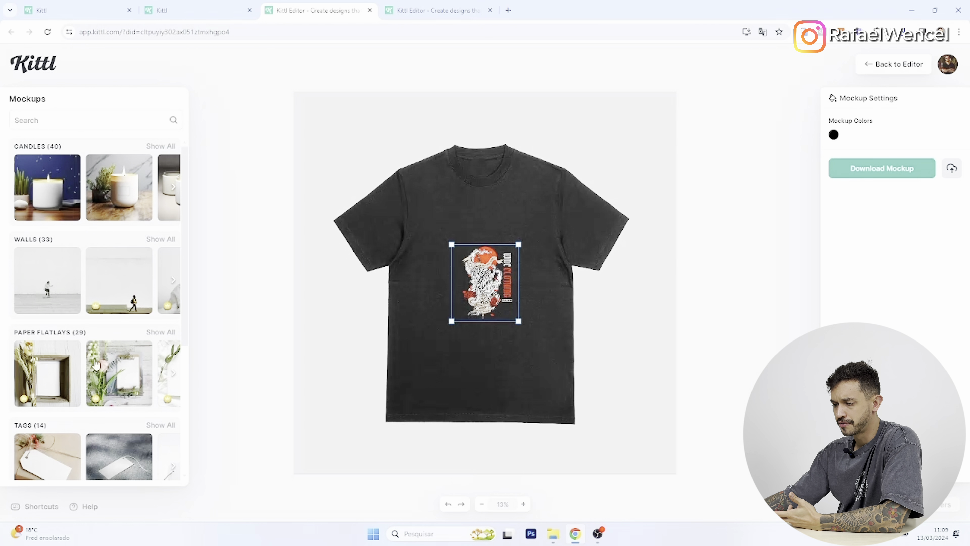
- Enlarge the tiger design on the front-view T-shirt mockup and list all Apparel Flatlays mockups
drag(522, 244, 549, 204)
scroll(152, 275, down, 1)
scroll(152, 275, down, 8)
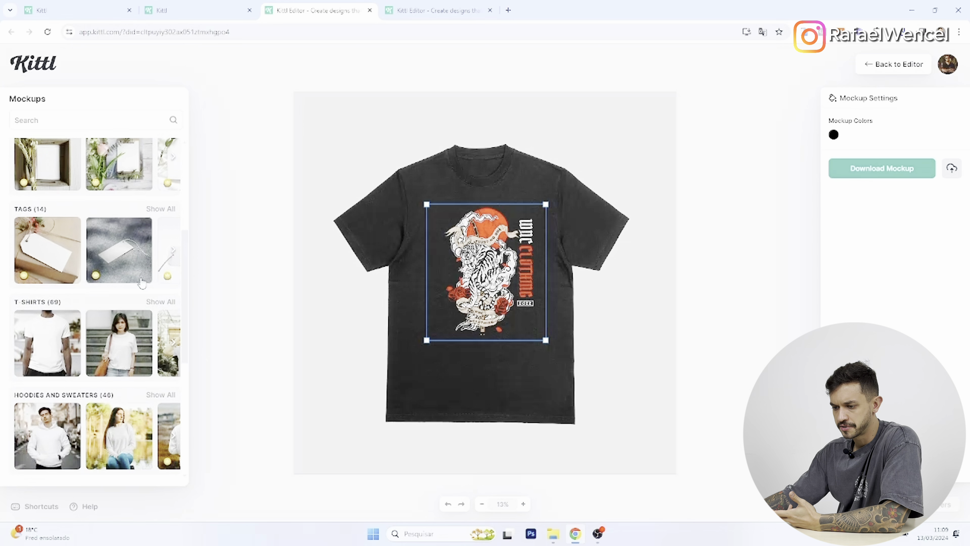
scroll(119, 387, down, 3)
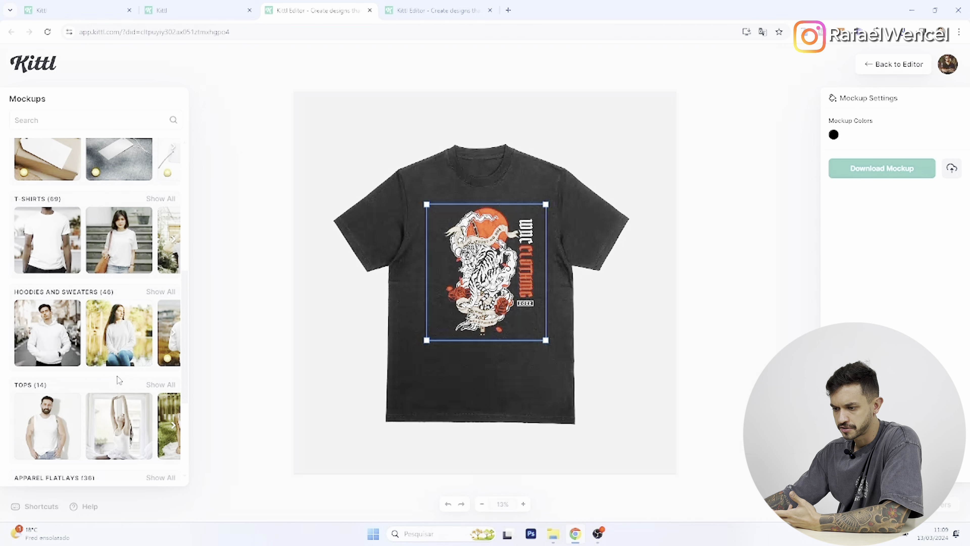
click(173, 379)
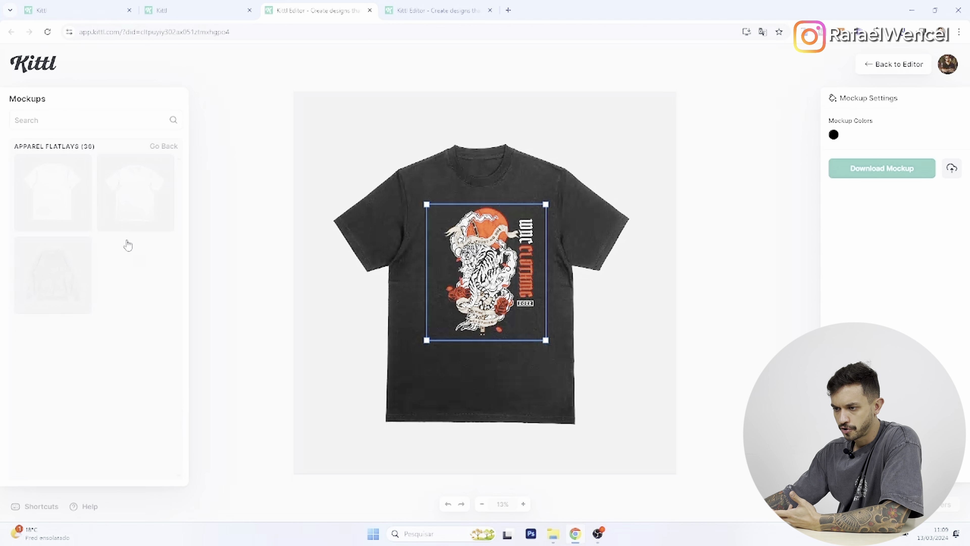
- Try other T-shirts from the Apparel Flatlays and apply the plain back-view T-shirt mockup
scroll(110, 398, down, 4)
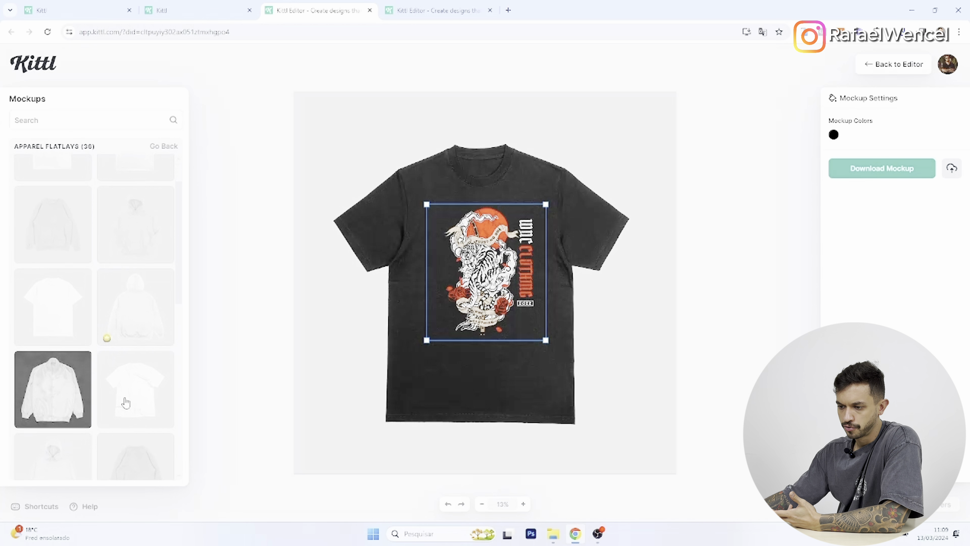
scroll(154, 285, up, 4)
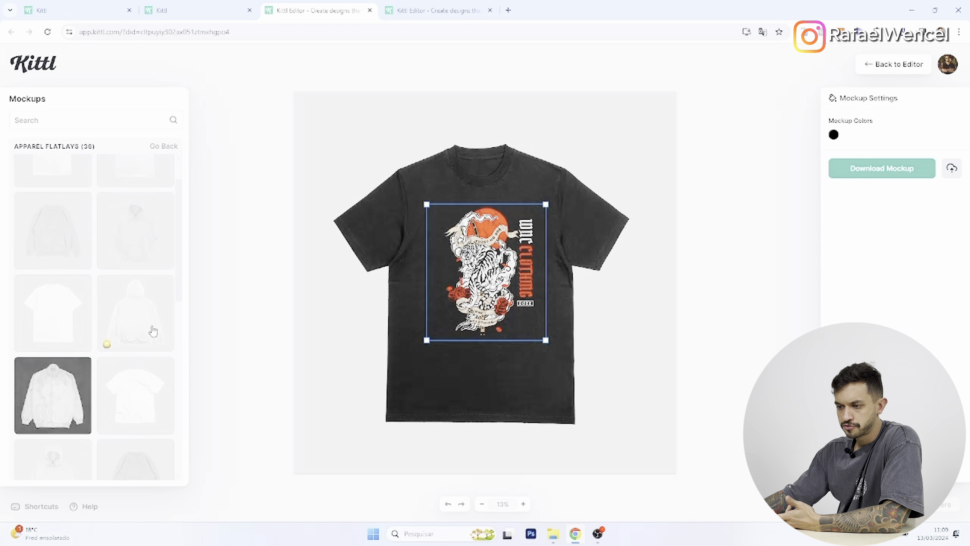
scroll(169, 286, down, 3)
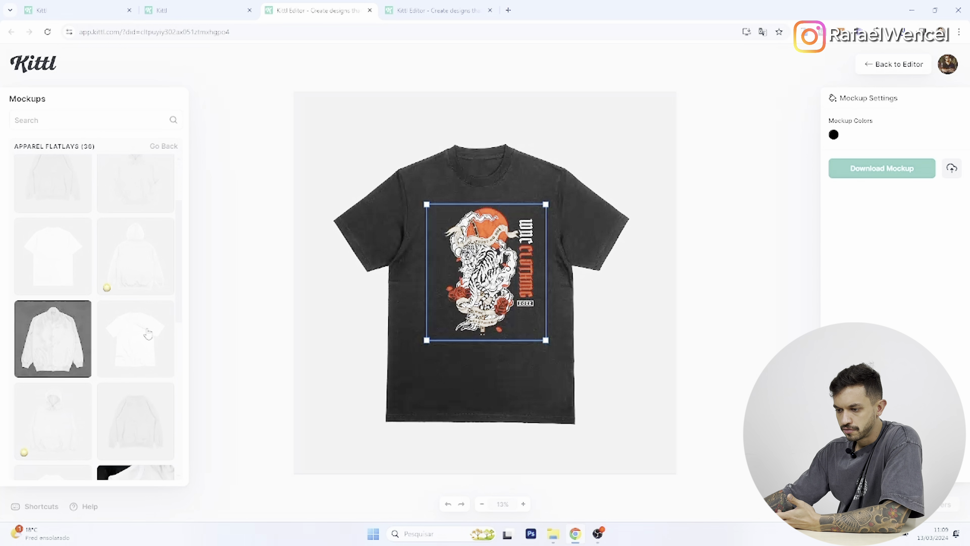
click(145, 352)
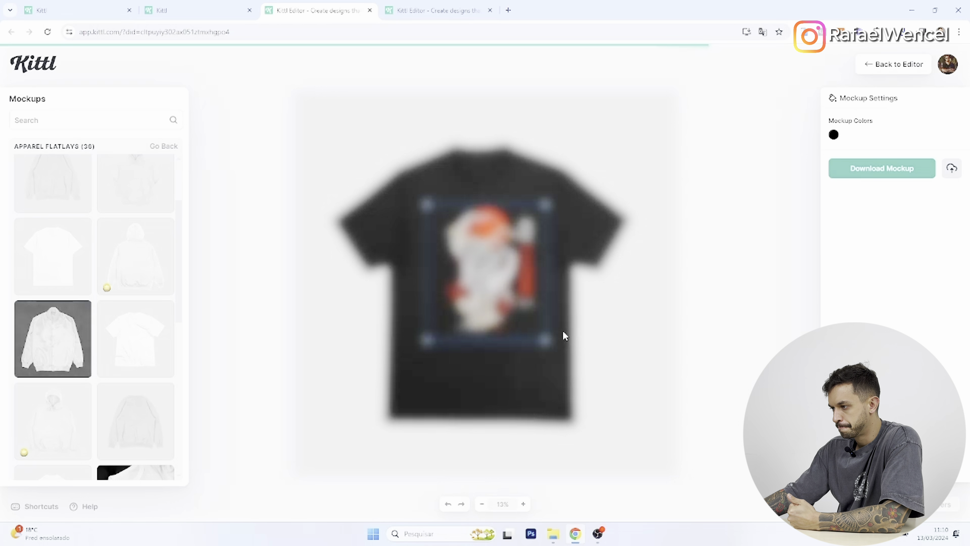
scroll(130, 354, down, 3)
click(52, 409)
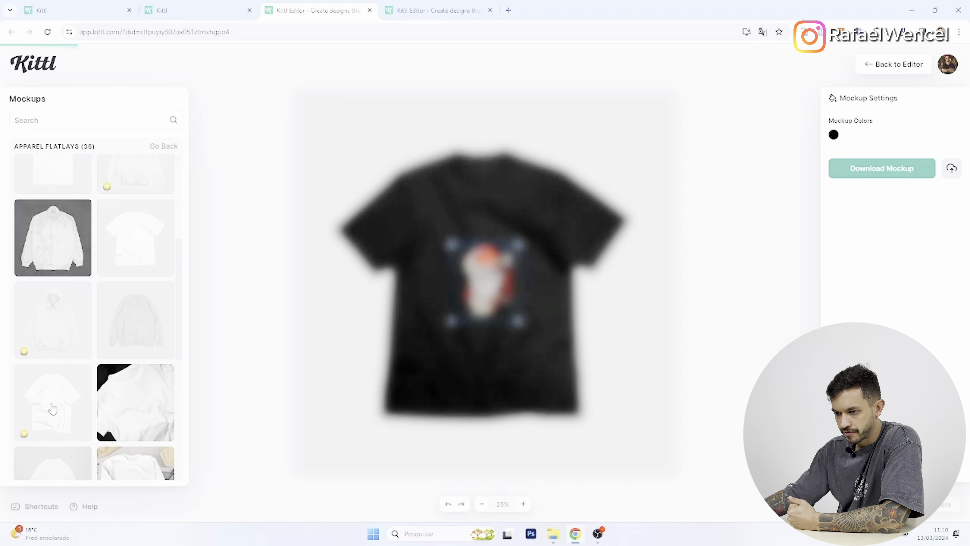
- Enlarge the white tiger design and center it on the T-shirt's upper back
drag(550, 352, 580, 391)
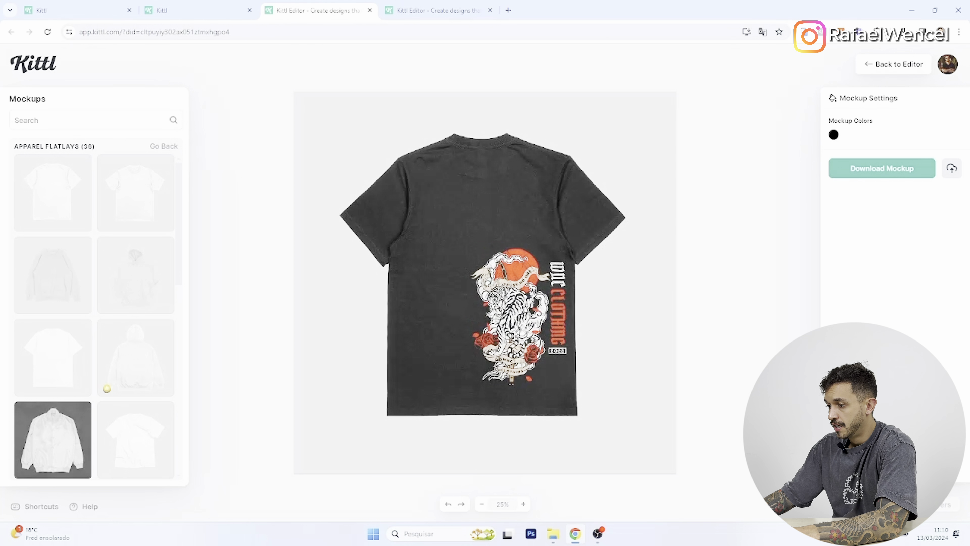
drag(520, 321, 484, 249)
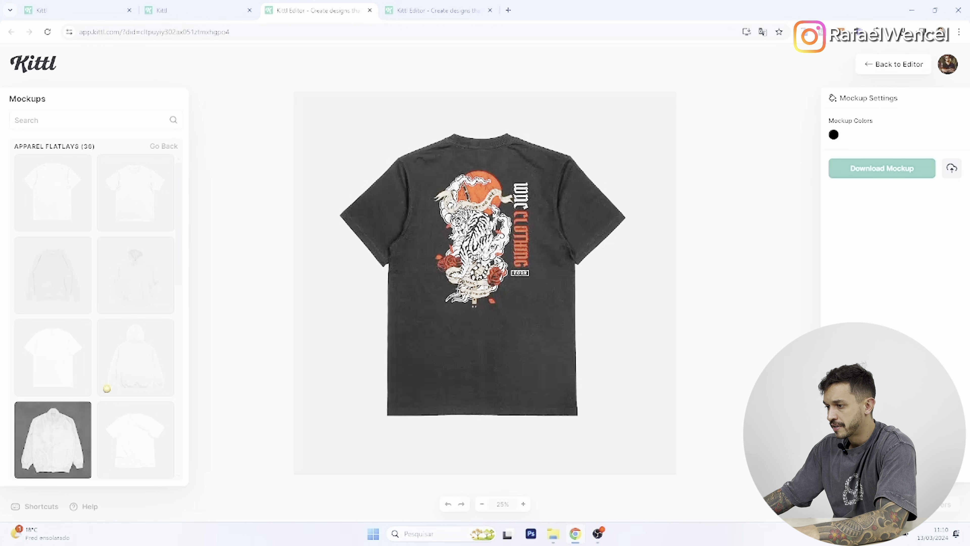
drag(542, 314, 551, 329)
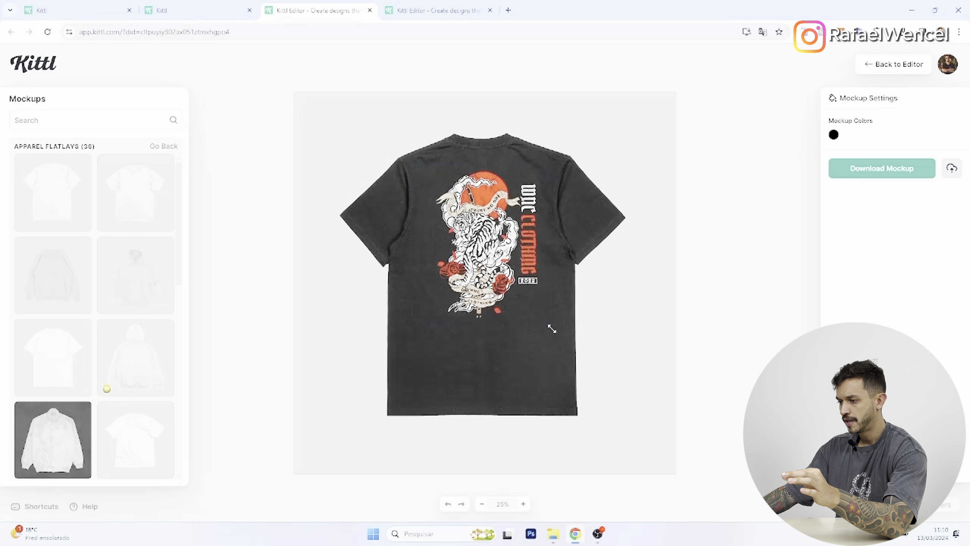